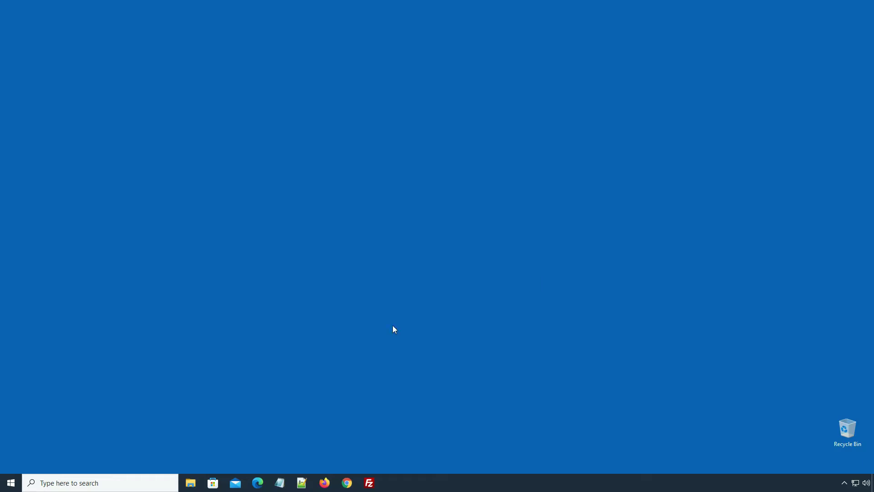
Find the MySQL80 service in the Services console, listed as Running with Automatic startup
{"action": "left_click", "coordinate": [72, 486]}
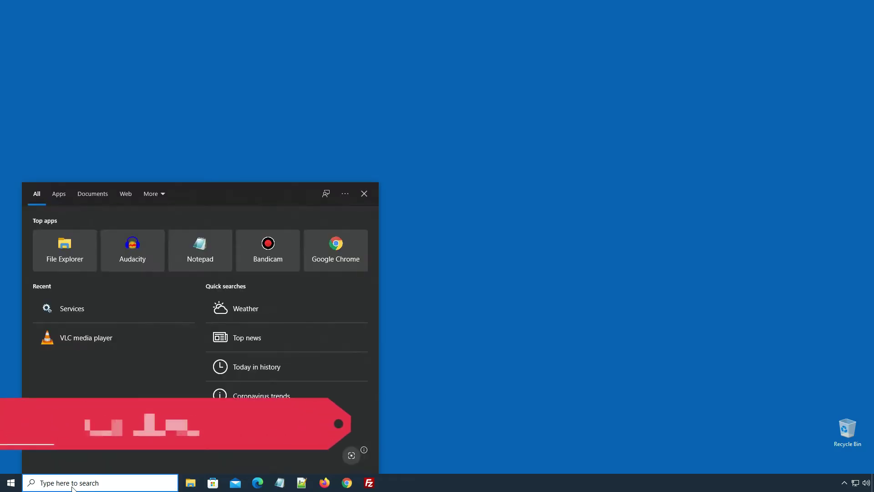
{"action": "type", "text": "serv"}
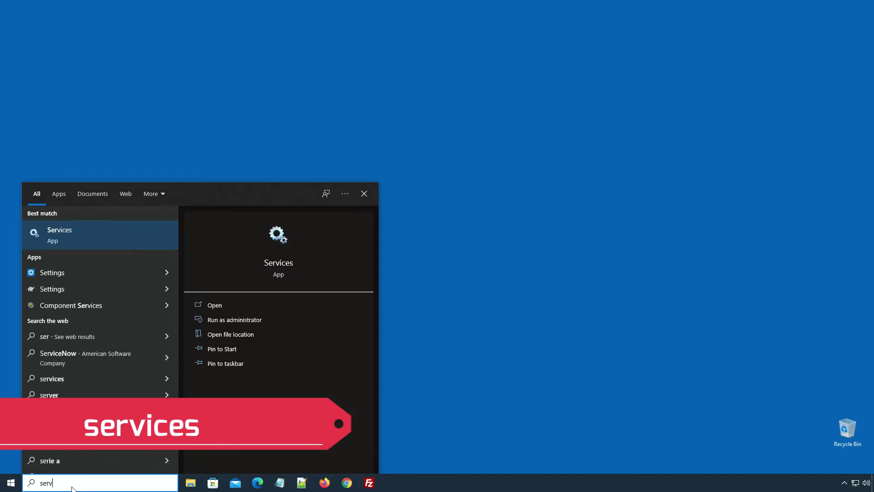
{"action": "type", "text": "ices"}
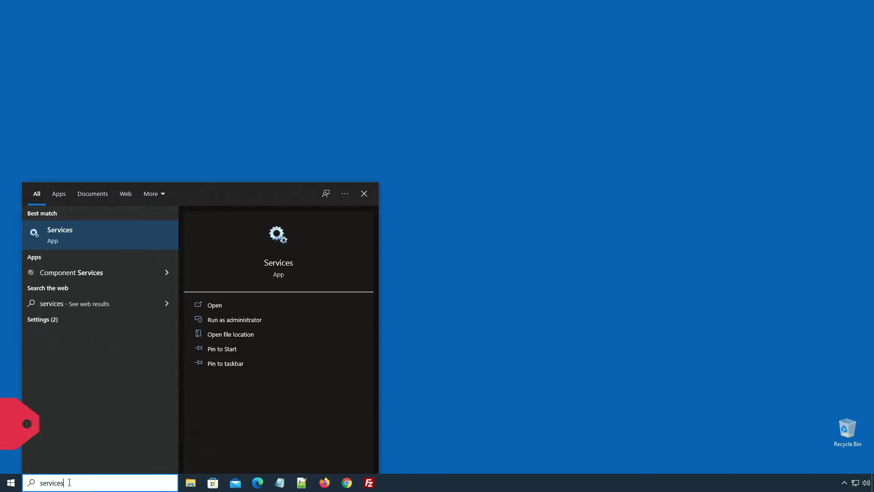
{"action": "left_click", "coordinate": [78, 238]}
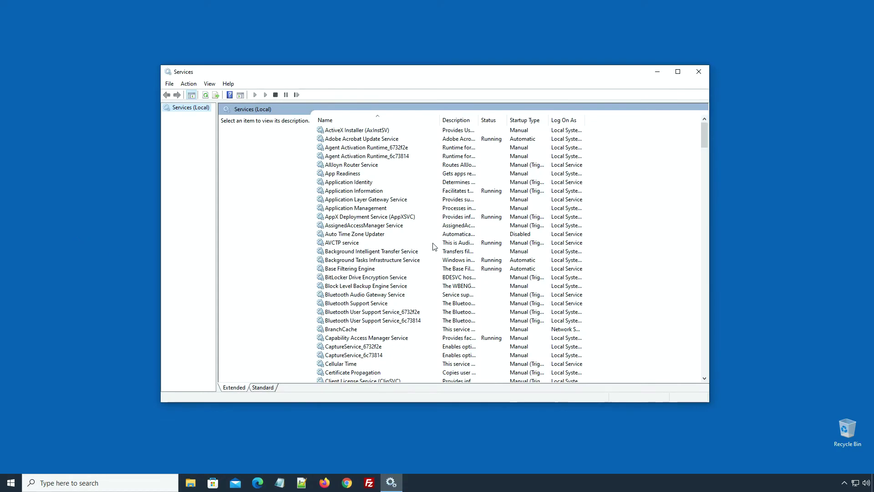
{"action": "scroll", "coordinate": [410, 231], "scroll_direction": "down", "scroll_amount": 20}
{"action": "scroll", "coordinate": [410, 232], "scroll_direction": "down", "scroll_amount": 20}
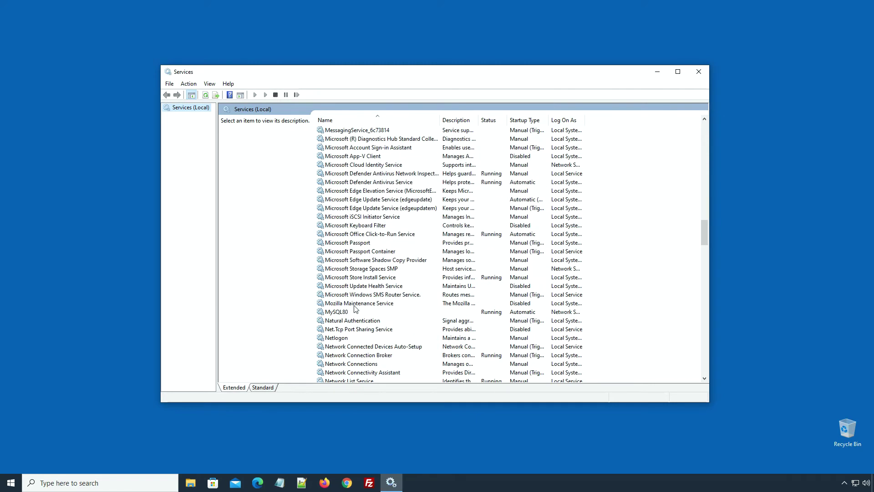
{"action": "left_click", "coordinate": [353, 312]}
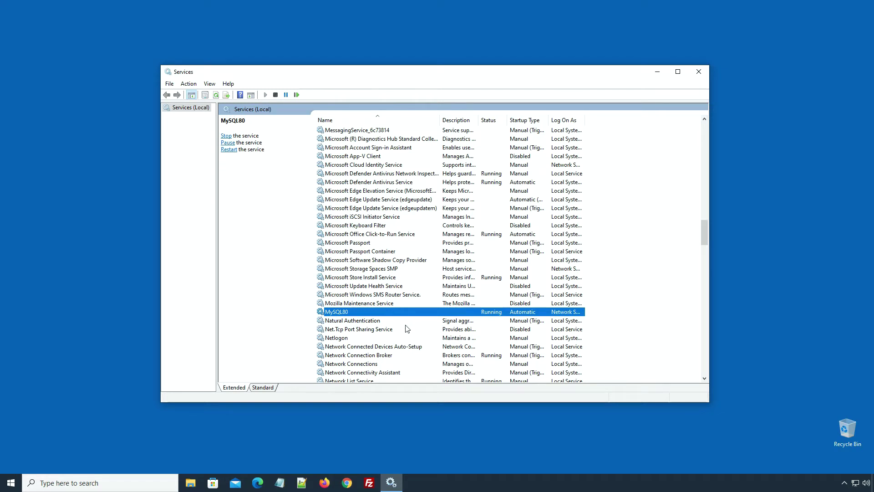
{"action": "right_click", "coordinate": [382, 314]}
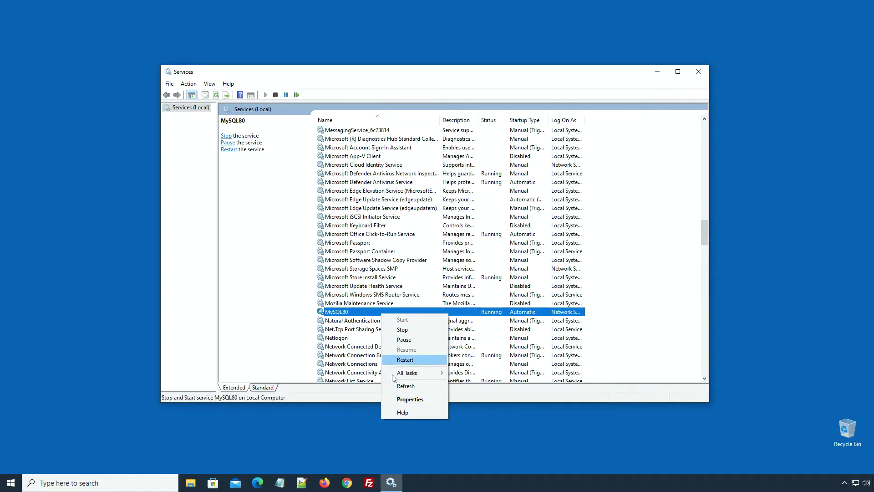
{"action": "left_click", "coordinate": [399, 399]}
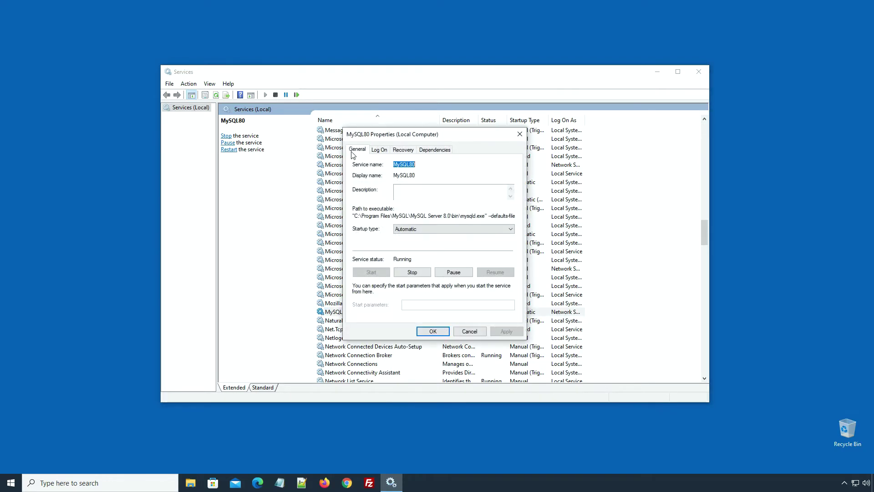
{"action": "left_click", "coordinate": [407, 230]}
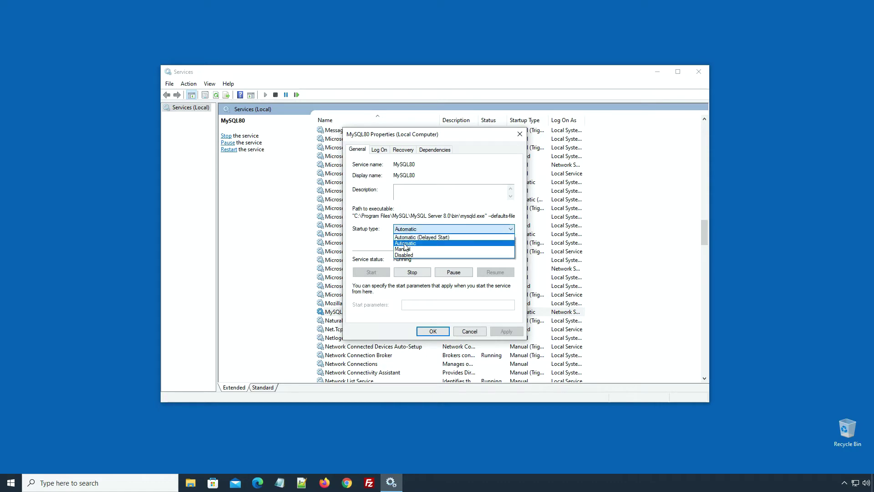
{"action": "left_click", "coordinate": [404, 244]}
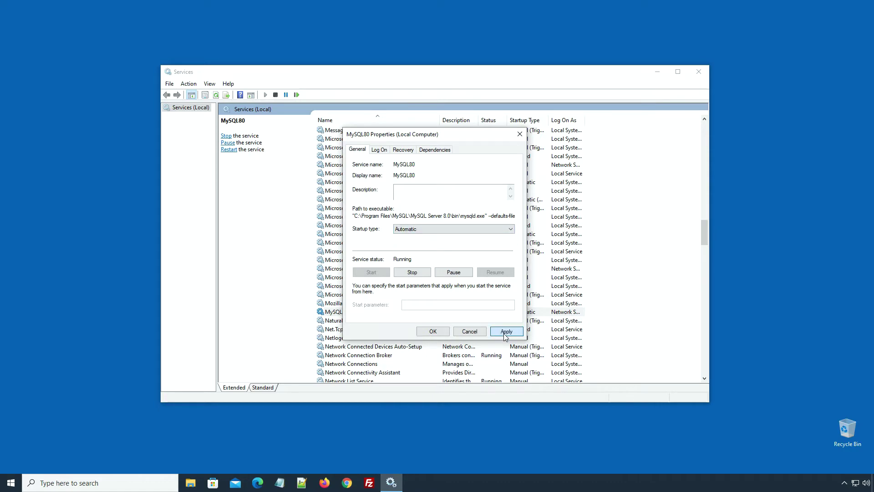
{"action": "left_click", "coordinate": [431, 331]}
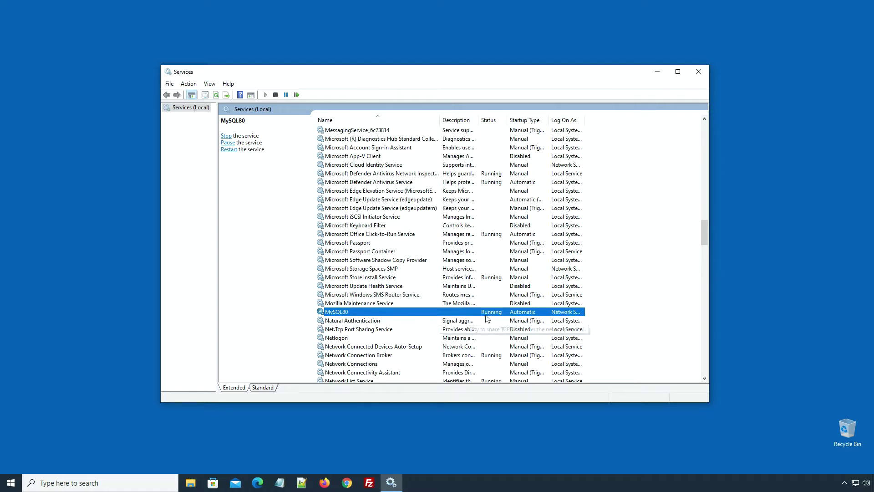
Close Services and launch the MySQL 8.0 Command Line Client from the Start menu's MySQL folder
{"action": "left_click", "coordinate": [699, 71]}
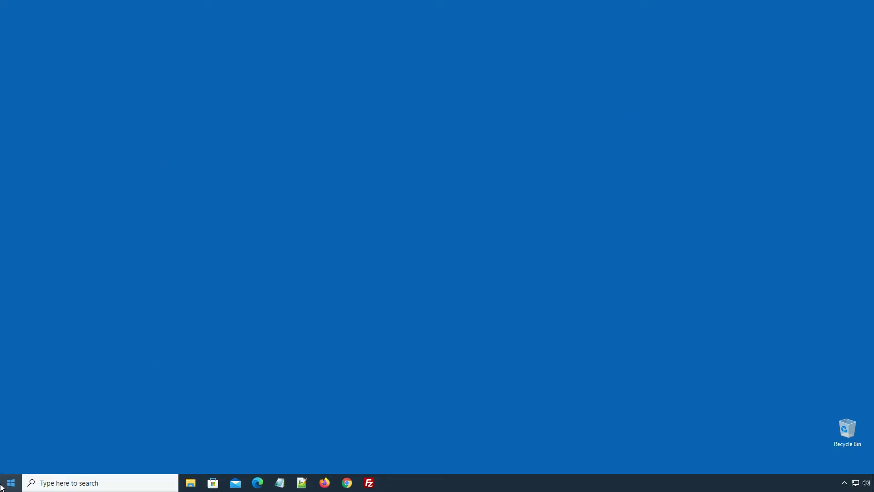
{"action": "key", "text": "super"}
{"action": "scroll", "coordinate": [91, 340], "scroll_direction": "down", "scroll_amount": 5}
{"action": "scroll", "coordinate": [86, 338], "scroll_direction": "down", "scroll_amount": 3}
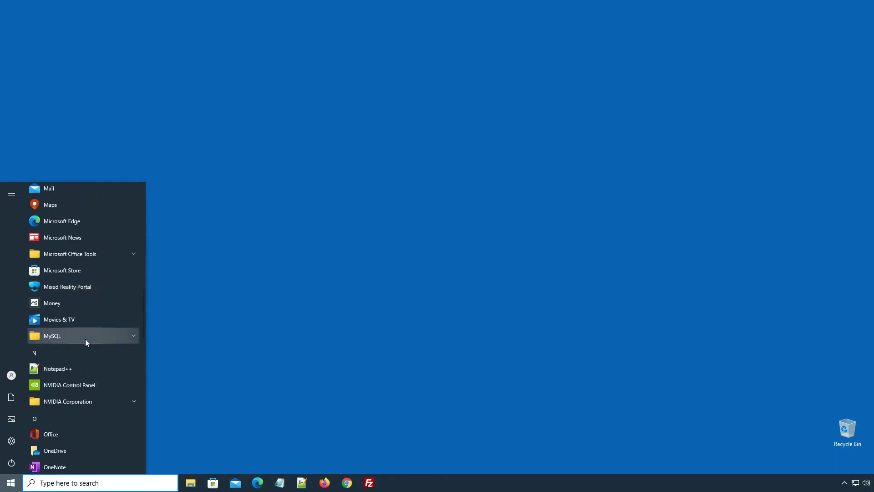
{"action": "left_click", "coordinate": [86, 338]}
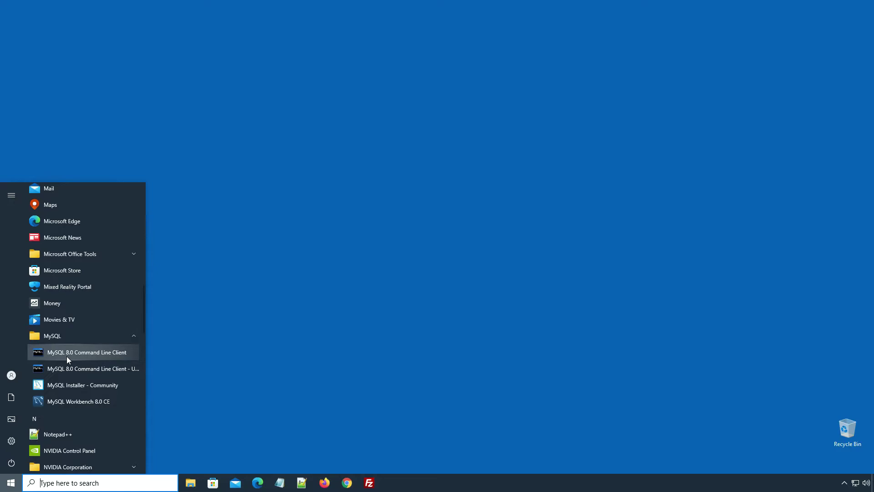
{"action": "left_click", "coordinate": [66, 356]}
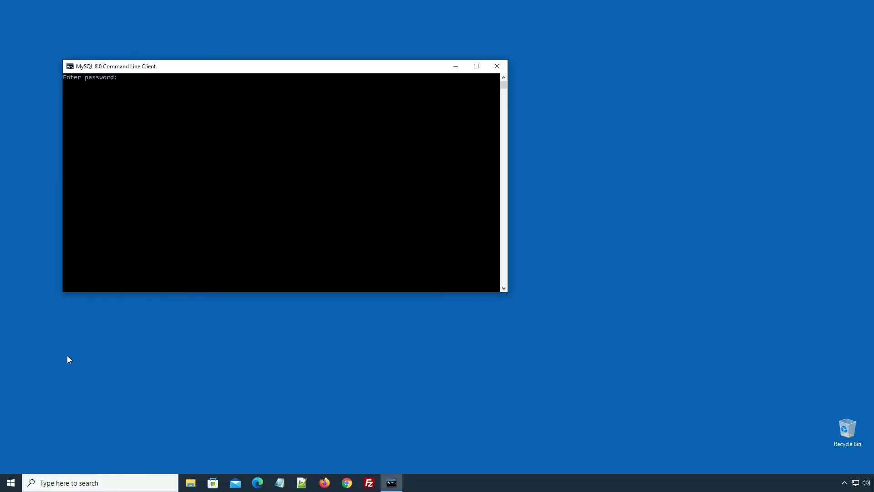
Log into the MySQL 8.0.28 Command Line Client with the root password, then exit it
{"action": "left_click_drag", "start_coordinate": [196, 68], "coordinate": [299, 142]}
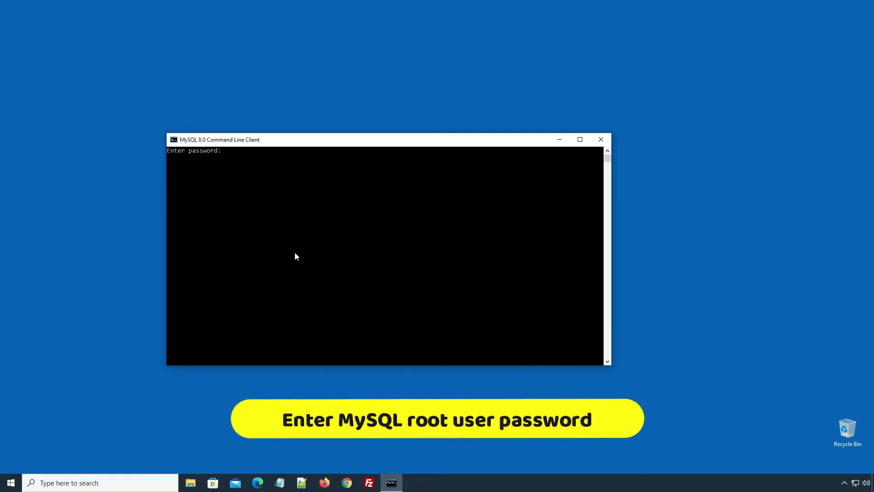
{"action": "type", "text": "*****"}
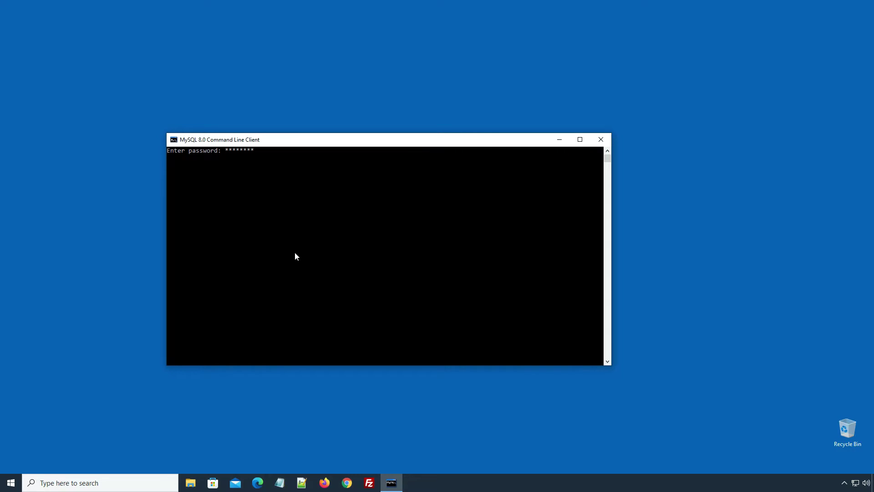
{"action": "key", "text": "Return"}
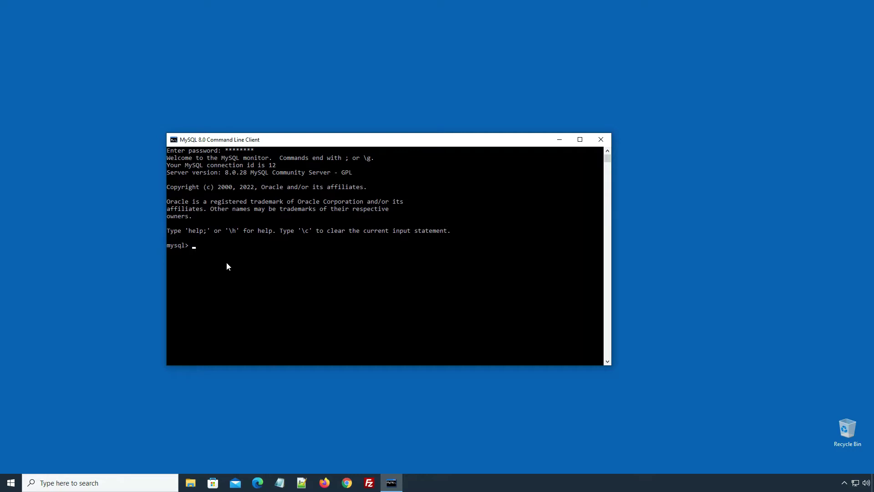
{"action": "type", "text": "exit"}
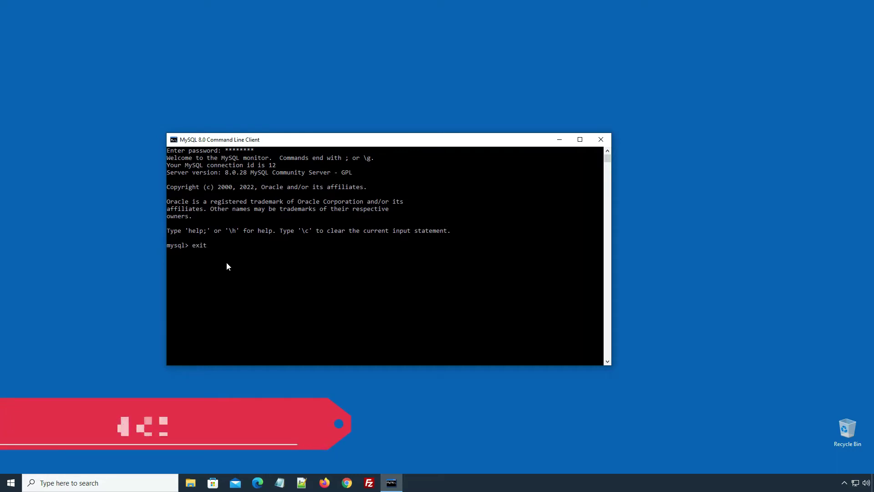
{"action": "key", "text": "Return"}
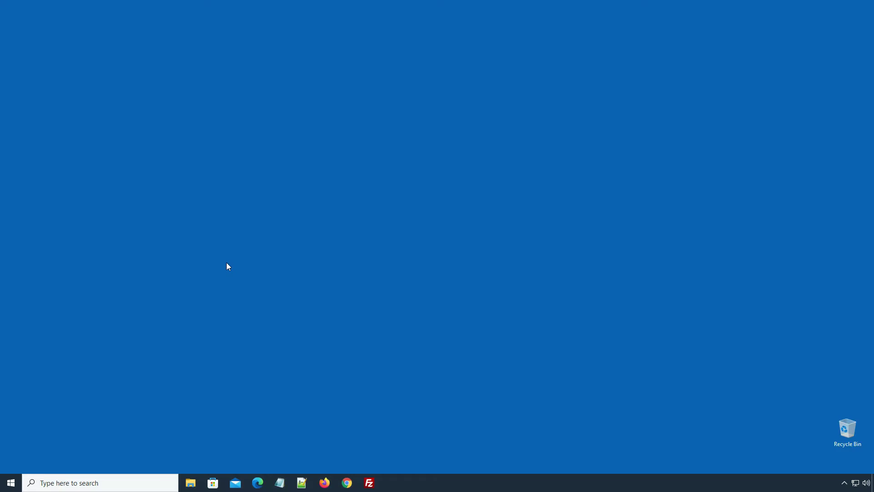
Browse in File Explorer to C:\Program Files\MySQL\MySQL Server 8.0\bin
{"action": "left_click", "coordinate": [191, 482]}
{"action": "left_click", "coordinate": [28, 141]}
{"action": "double_click", "coordinate": [143, 142]}
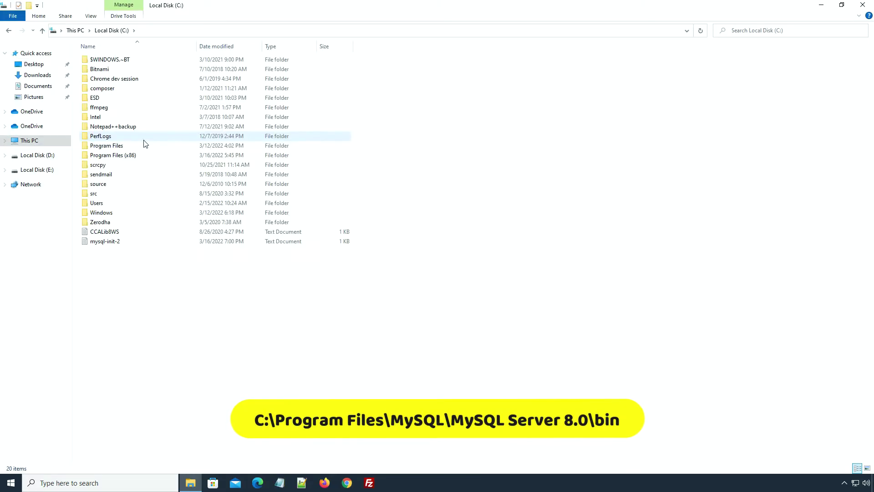
{"action": "double_click", "coordinate": [110, 149]}
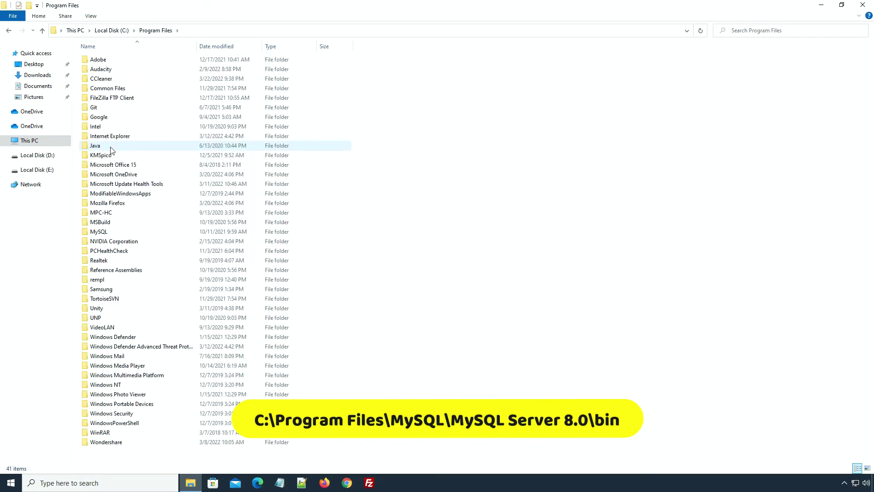
{"action": "double_click", "coordinate": [108, 235]}
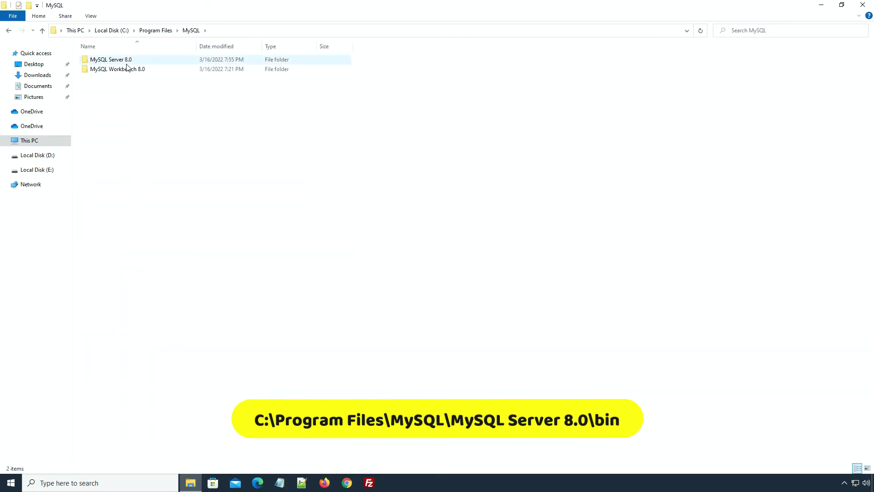
{"action": "double_click", "coordinate": [124, 61]}
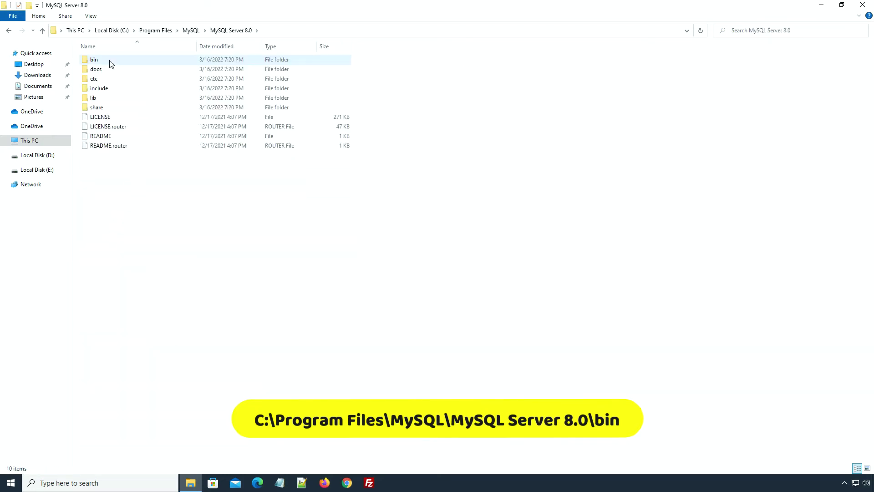
{"action": "double_click", "coordinate": [110, 62]}
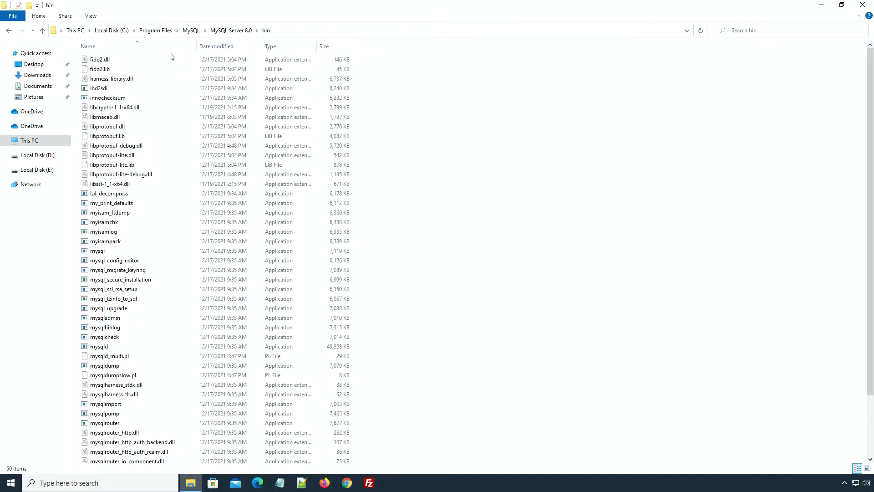
Copy the bin folder's full path from the address bar and close File Explorer
{"action": "left_click", "coordinate": [54, 32]}
{"action": "right_click", "coordinate": [104, 32]}
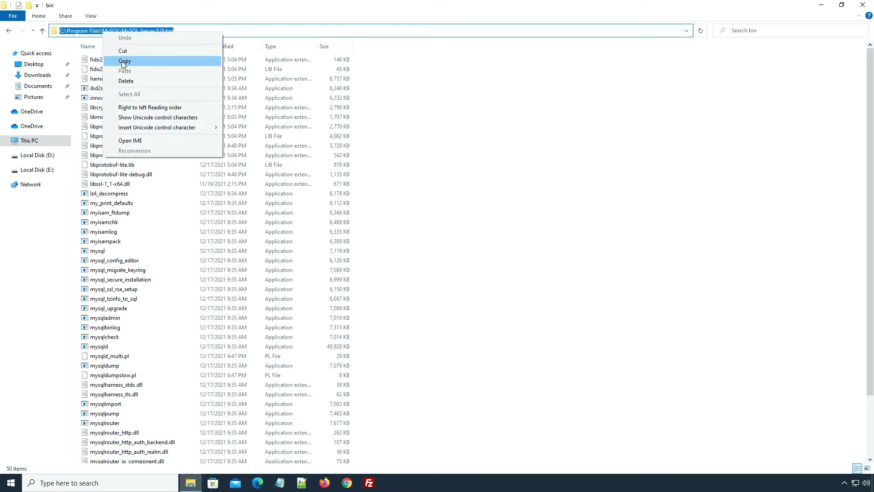
{"action": "left_click", "coordinate": [123, 62]}
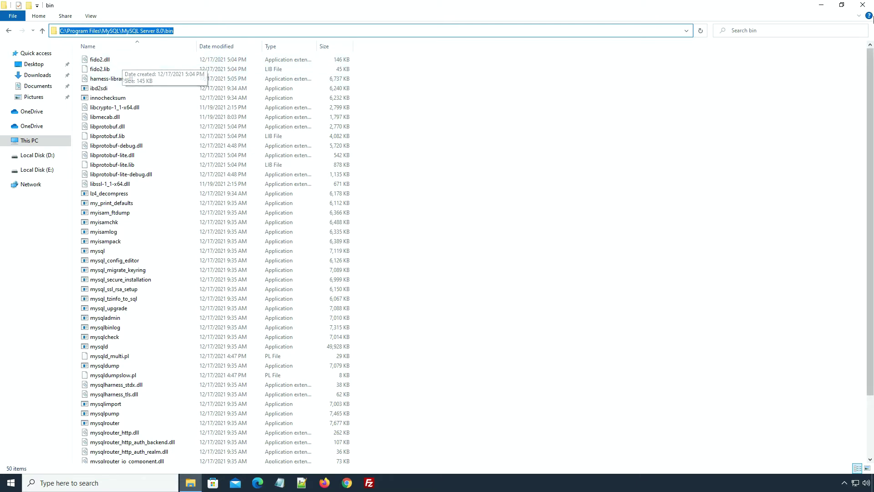
{"action": "left_click", "coordinate": [862, 4]}
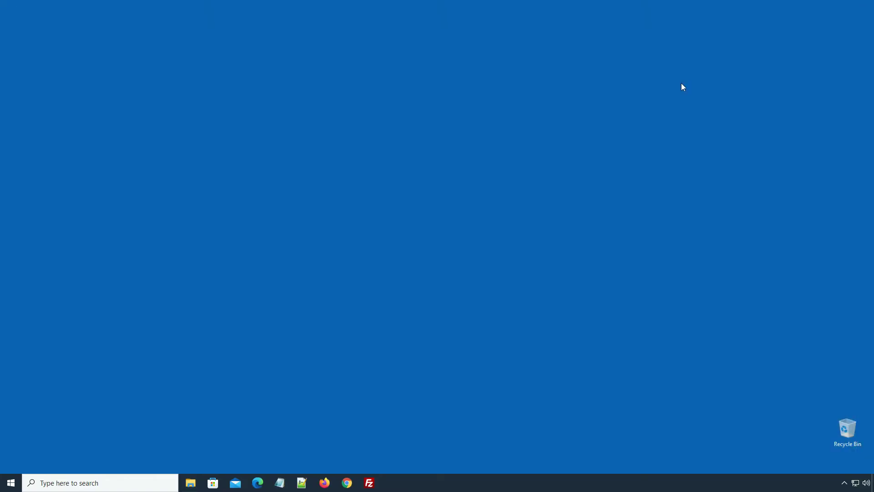
Open Command Prompt via a Windows search for cmd
{"action": "left_click", "coordinate": [70, 484]}
{"action": "type", "text": "cmd"}
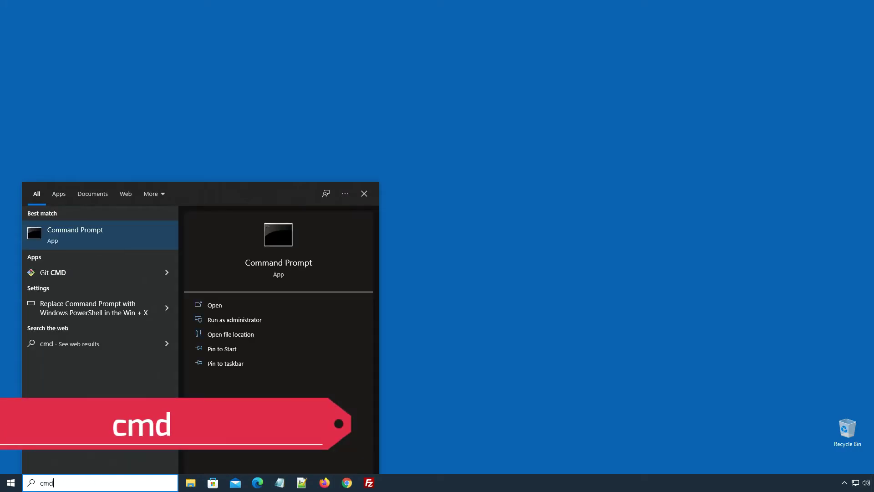
{"action": "left_click", "coordinate": [97, 237]}
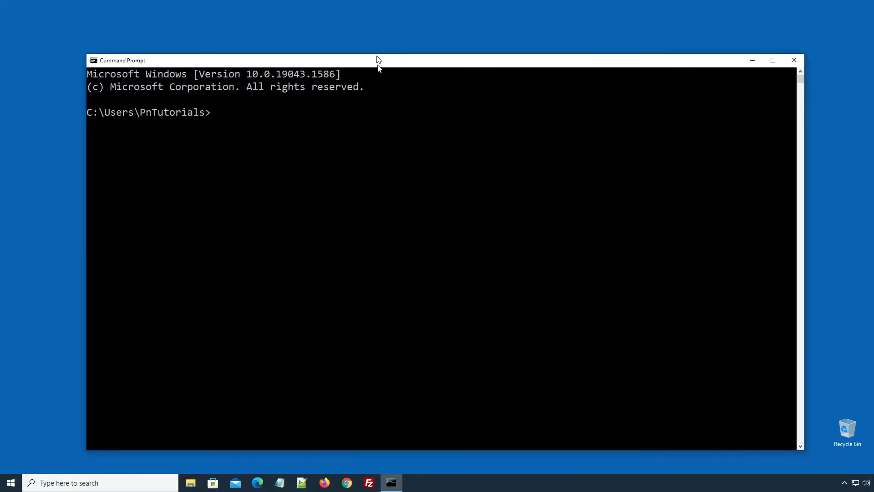
Change into the pasted MySQL Server 8.0 bin path and run mysql -u root -p
{"action": "type", "text": "cd \""}
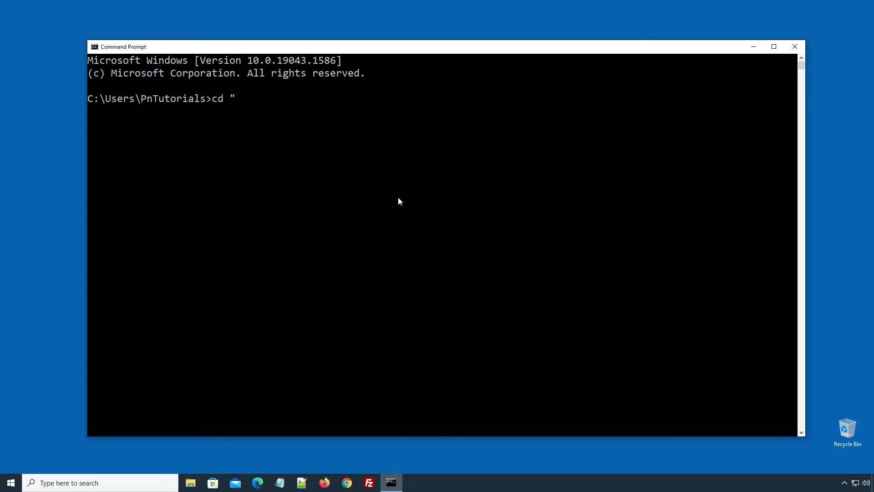
{"action": "key", "text": "ctrl+v"}
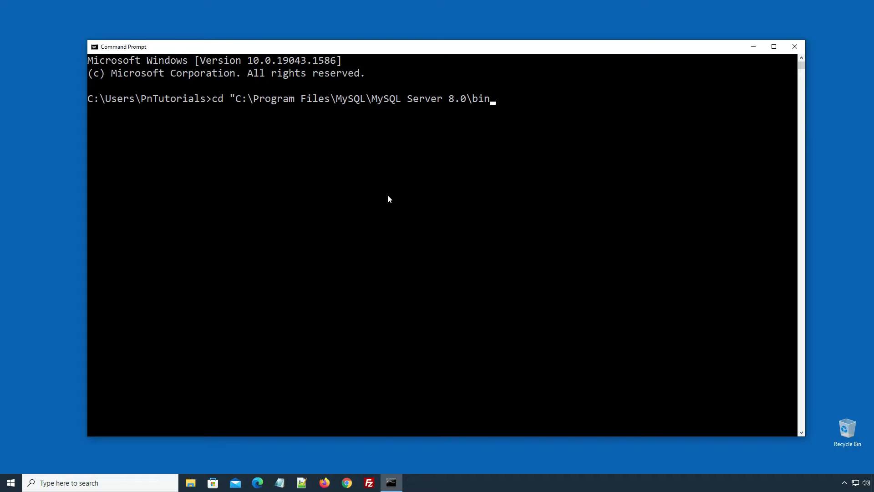
{"action": "type", "text": "\""}
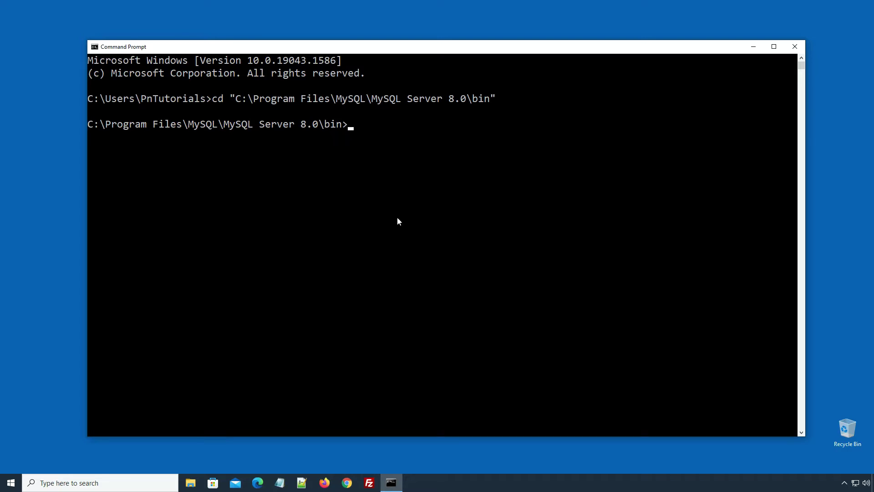
{"action": "type", "text": "mysql -u root -p"}
{"action": "key", "text": "Return"}
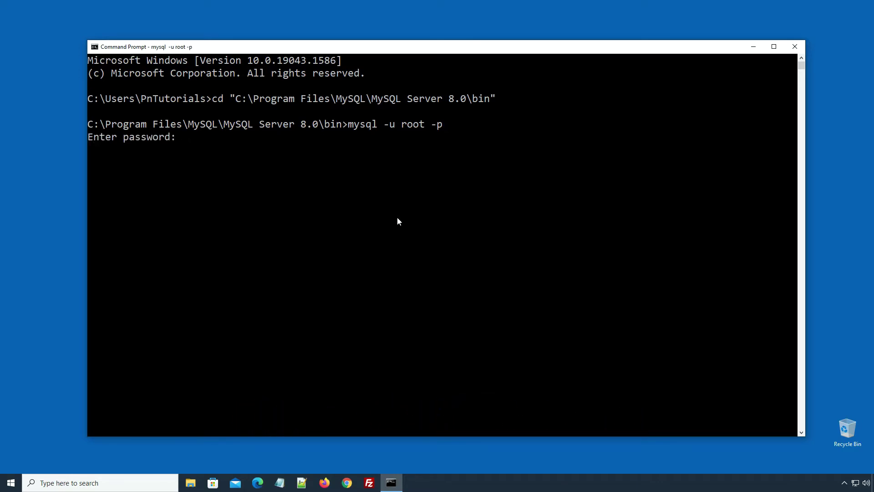
Enter the root password to log into MySQL, then exit the monitor
{"action": "type", "text": "*******"}
{"action": "key", "text": "Return"}
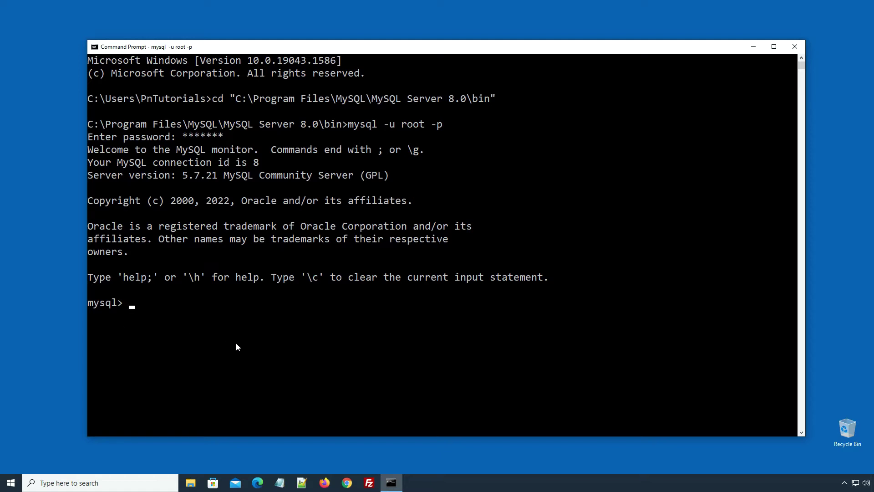
{"action": "type", "text": "exit"}
{"action": "key", "text": "Return"}
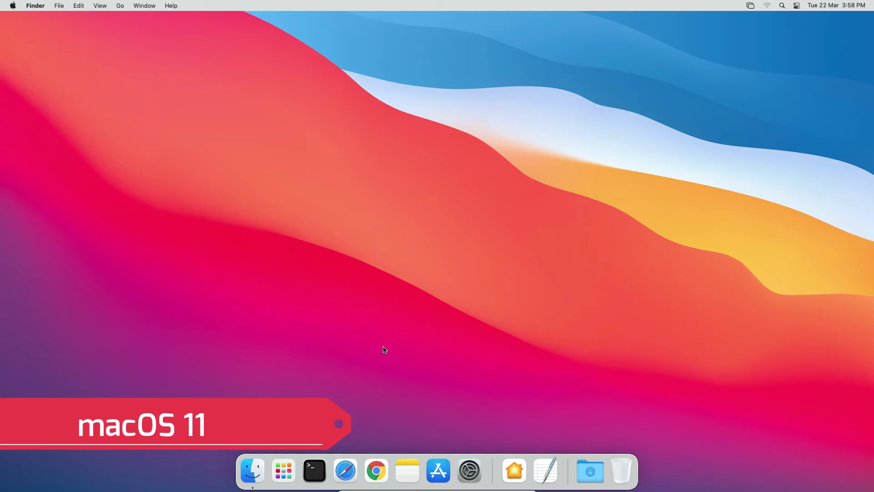
Open System Preferences from the Dock and go to its MySQL pane
{"action": "left_click", "coordinate": [465, 475]}
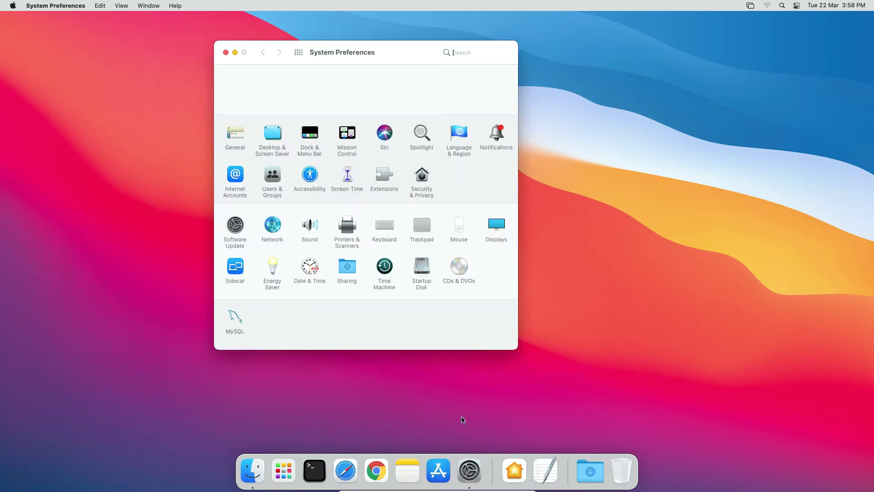
{"action": "left_click", "coordinate": [235, 319]}
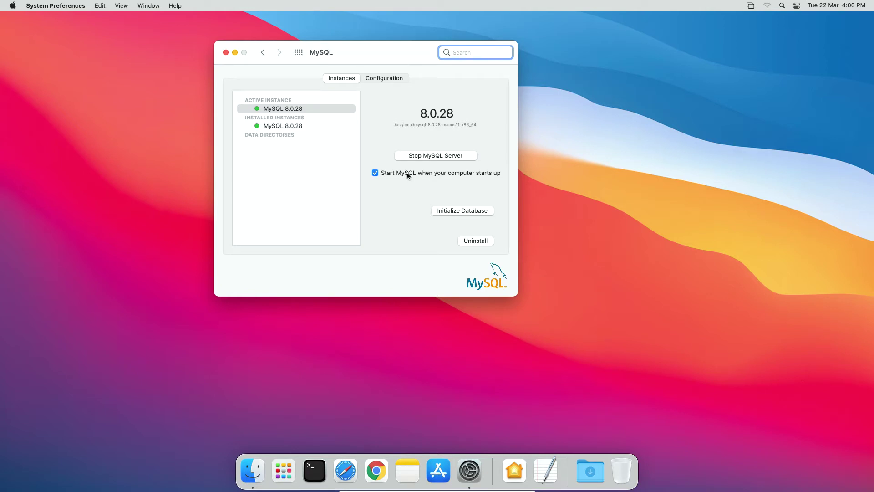
Copy the Base Directory /usr/local/mysql from the Configuration tab, close System Preferences, and open Terminal
{"action": "left_click", "coordinate": [378, 79]}
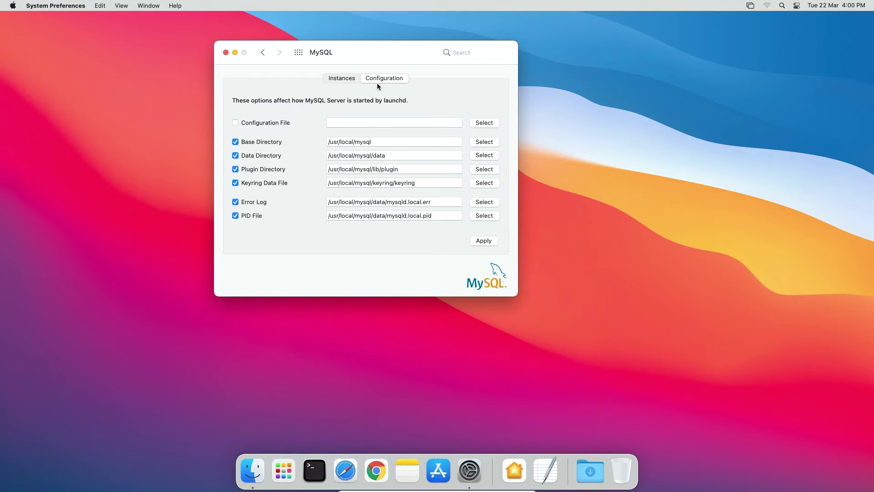
{"action": "left_click_drag", "start_coordinate": [384, 141], "coordinate": [351, 141]}
{"action": "triple_click", "coordinate": [362, 144]}
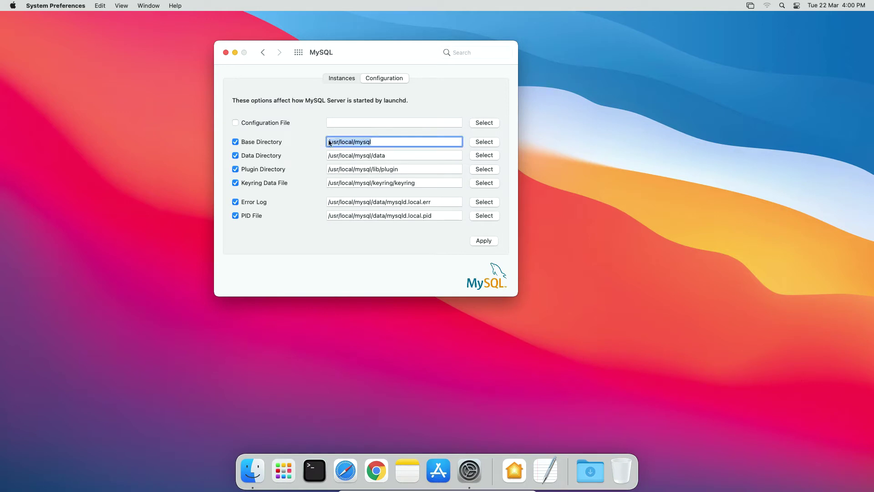
{"action": "right_click", "coordinate": [362, 144]}
{"action": "left_click", "coordinate": [365, 191]}
{"action": "left_click", "coordinate": [225, 53]}
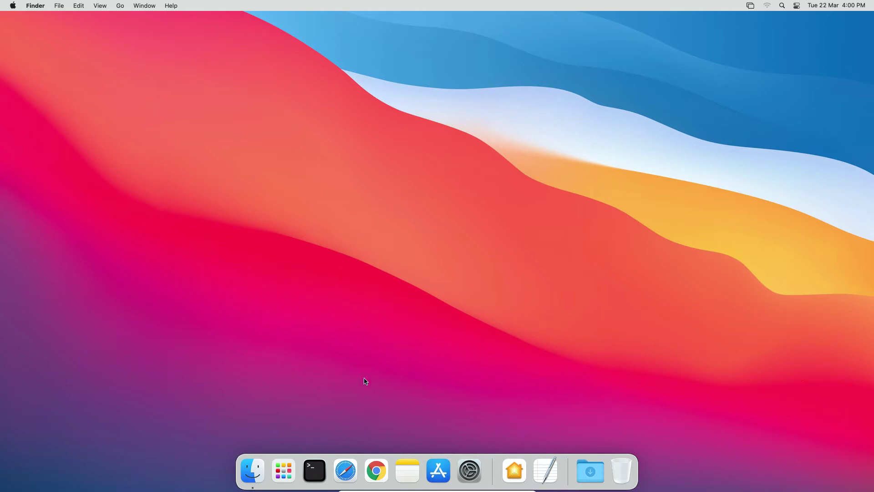
{"action": "left_click", "coordinate": [321, 466]}
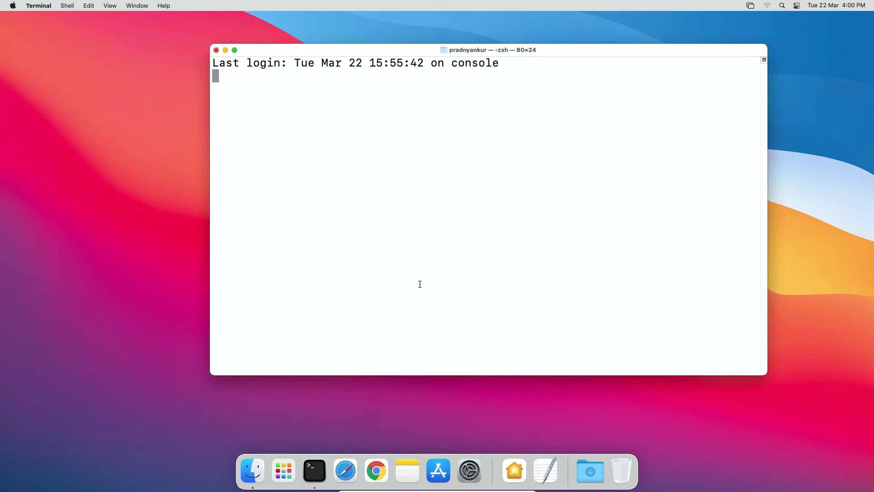
Change into /usr/local/mysql/bin using the pasted base directory
{"action": "type", "text": "cd"}
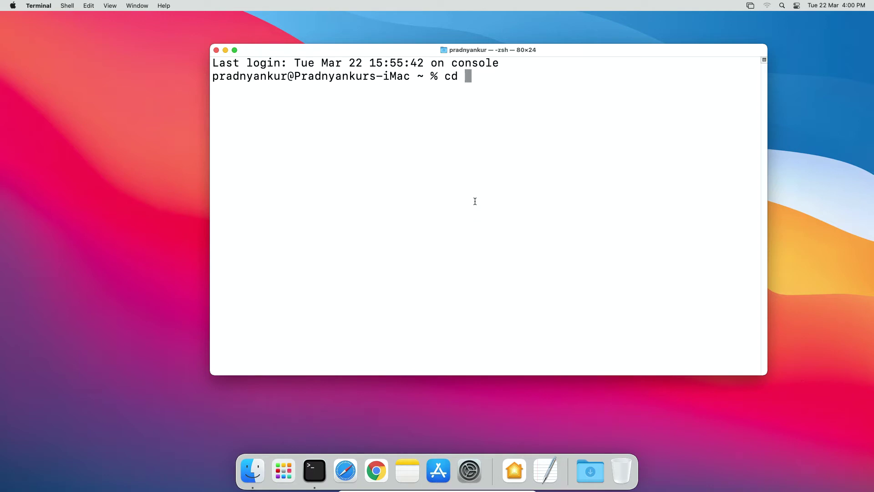
{"action": "right_click", "coordinate": [476, 180]}
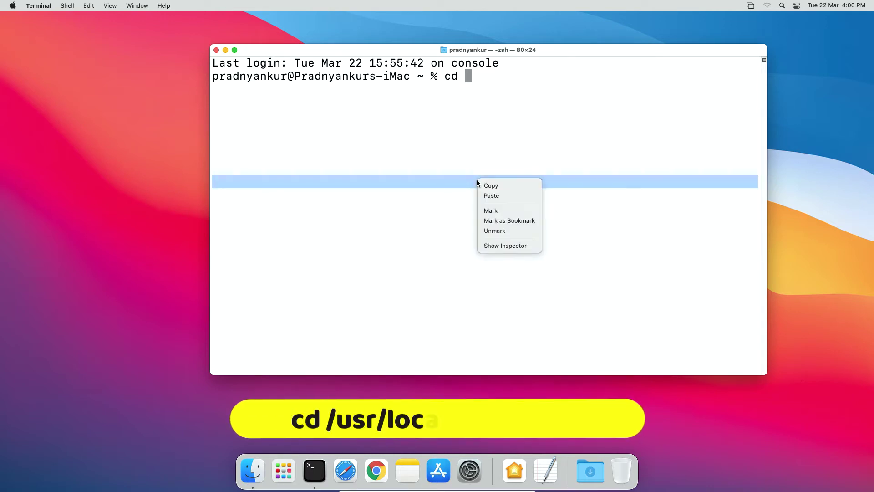
{"action": "left_click", "coordinate": [487, 196]}
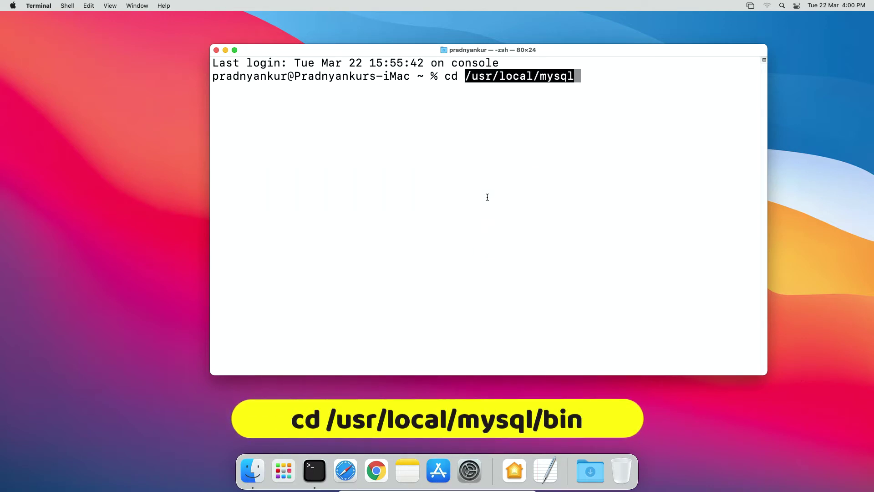
{"action": "type", "text": "/bin"}
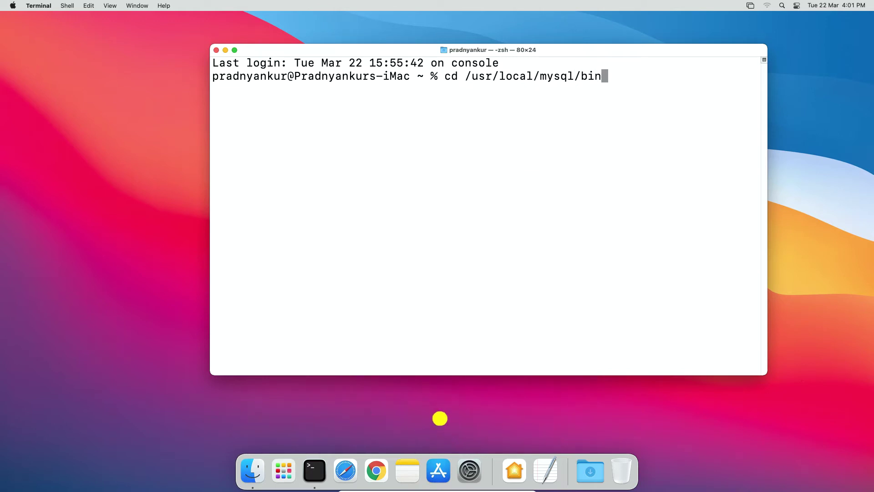
{"action": "key", "text": "Return"}
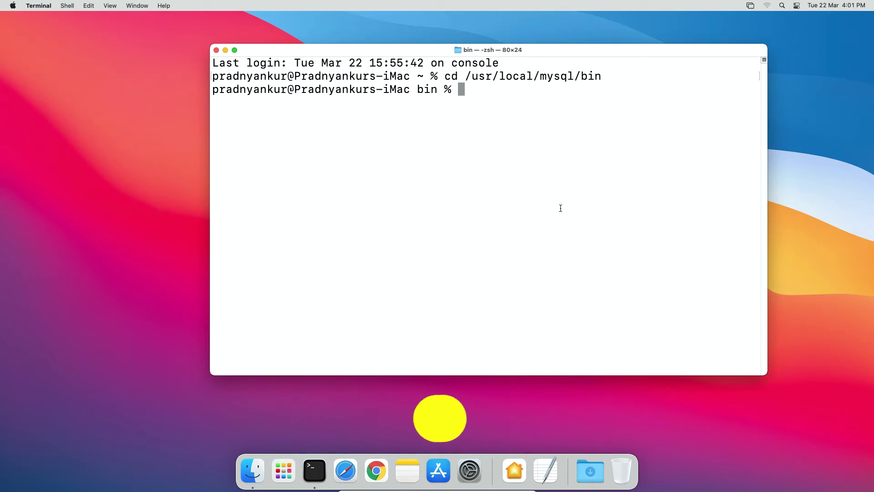
Log into MySQL as root with mysql -u root -p, exit, and close Terminal
{"action": "type", "text": "m"}
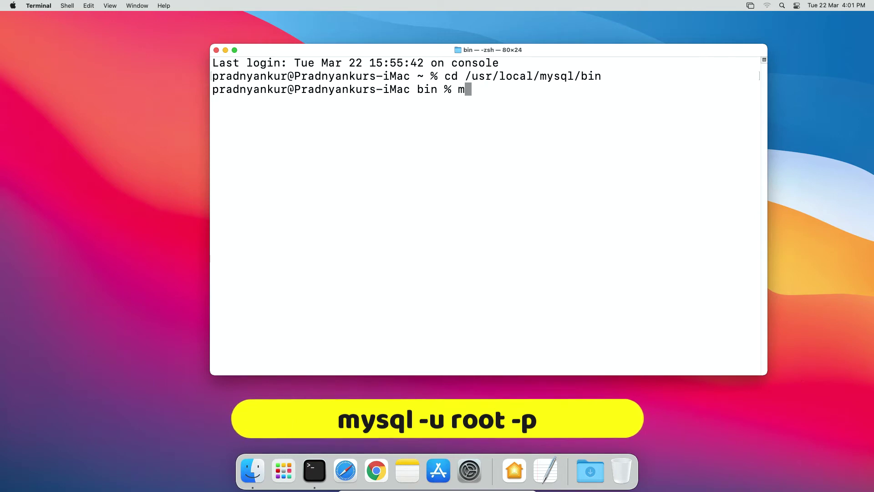
{"action": "type", "text": "ysql -u"}
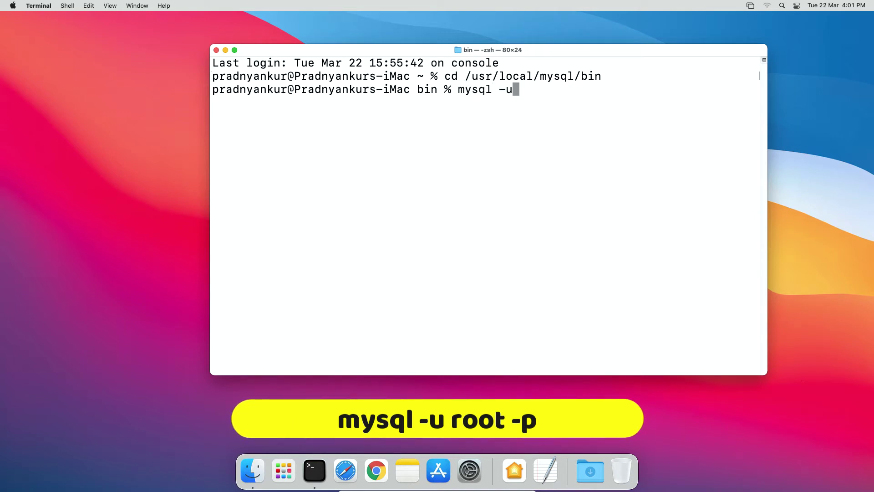
{"action": "type", "text": " root -p"}
{"action": "key", "text": "Return"}
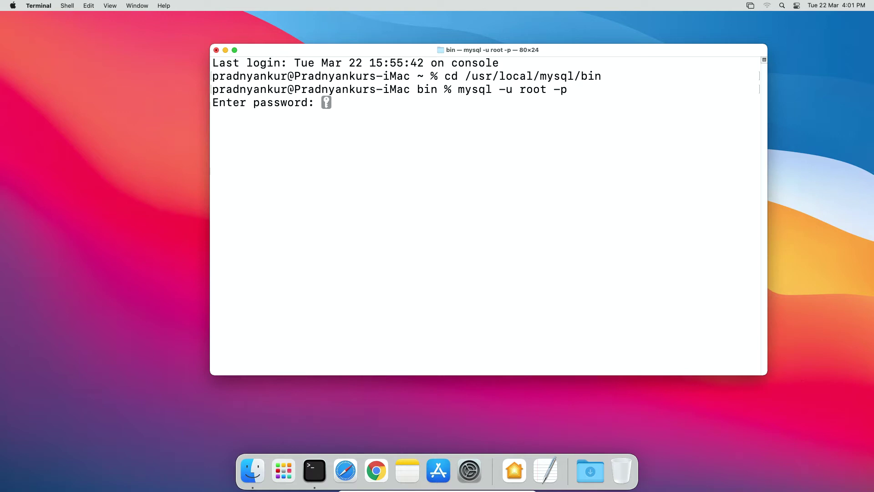
{"action": "key", "text": "Return"}
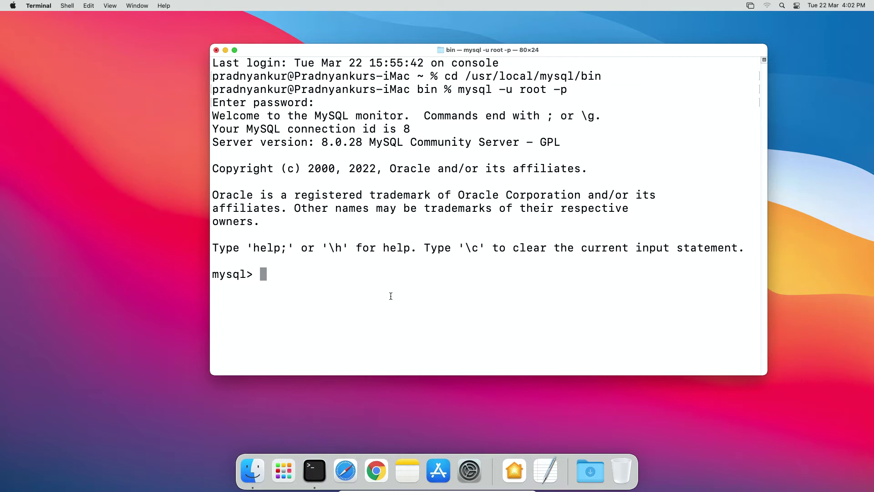
{"action": "type", "text": "exit"}
{"action": "key", "text": "Return"}
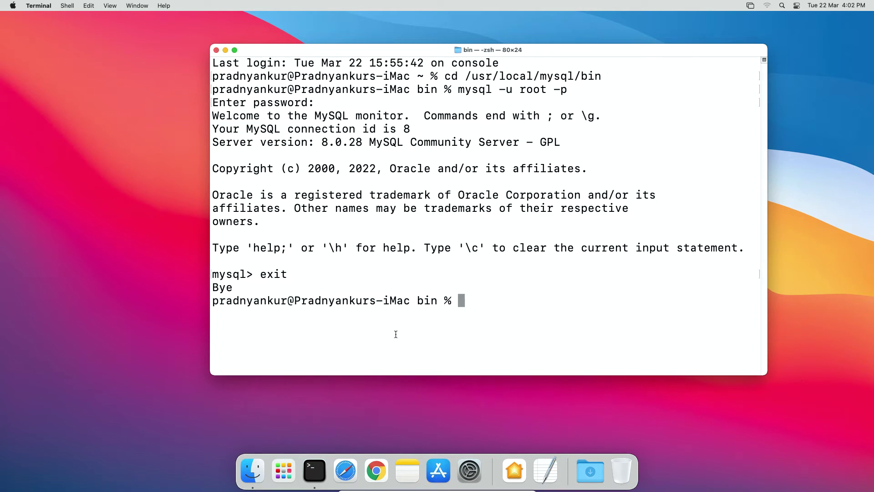
{"action": "left_click", "coordinate": [216, 51]}
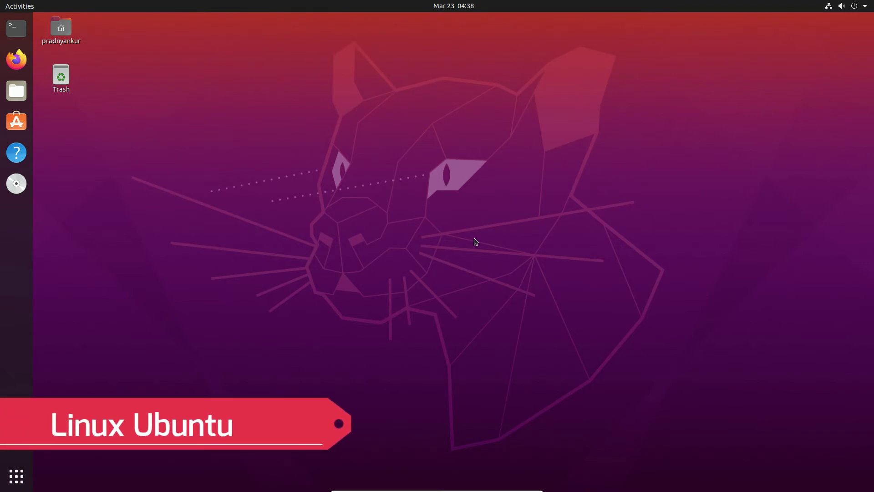
Launch a bash Terminal in the home directory with Ctrl+Alt+T
{"action": "key", "text": "ctrl+alt+t"}
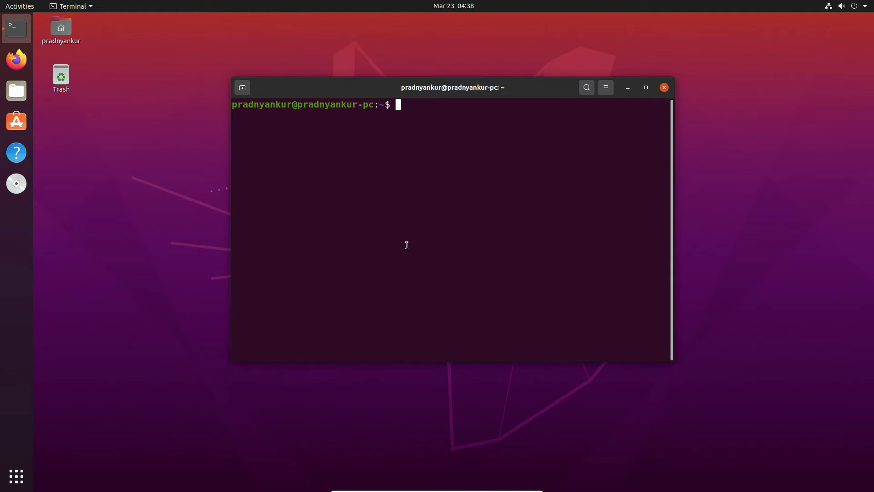
Run sudo service mysql status with the sudo password, confirming MySQL is active (running), then quit the pager
{"action": "type", "text": "sudo "}
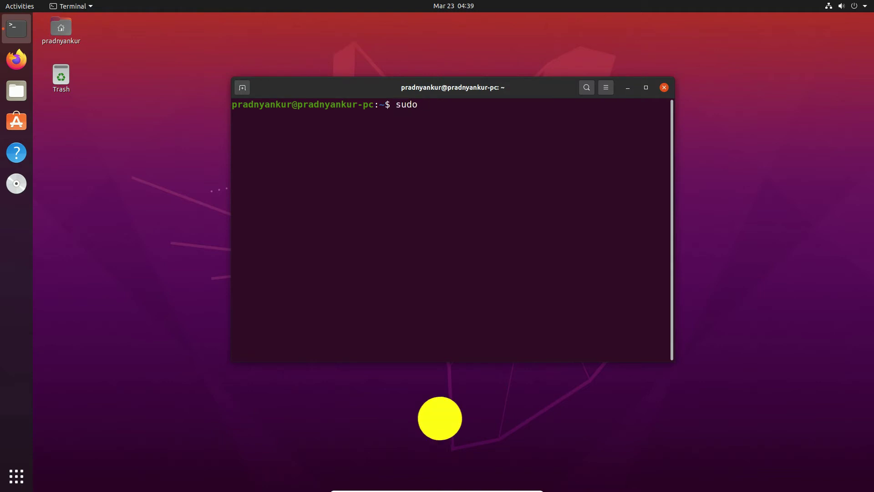
{"action": "type", "text": "serv"}
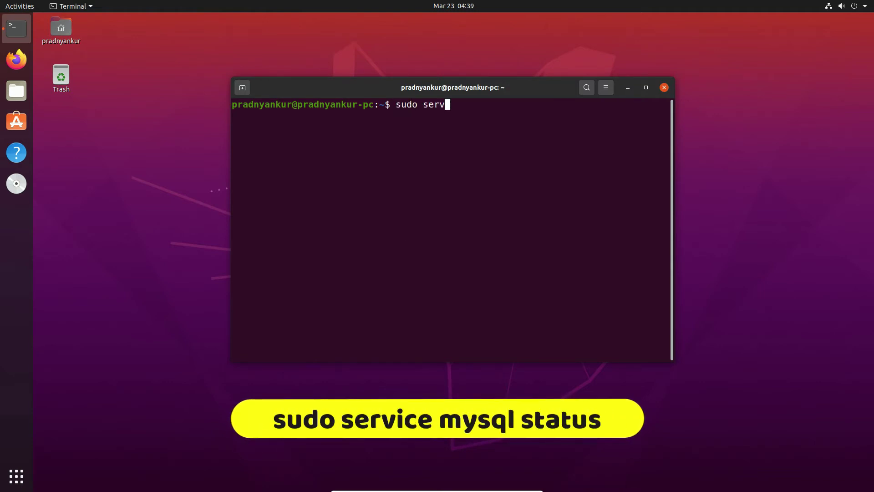
{"action": "type", "text": "ice"}
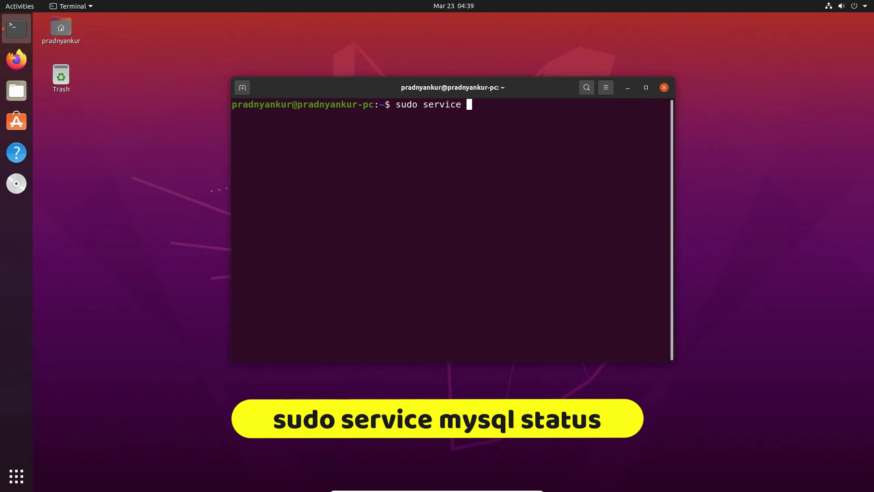
{"action": "type", "text": "mysql status"}
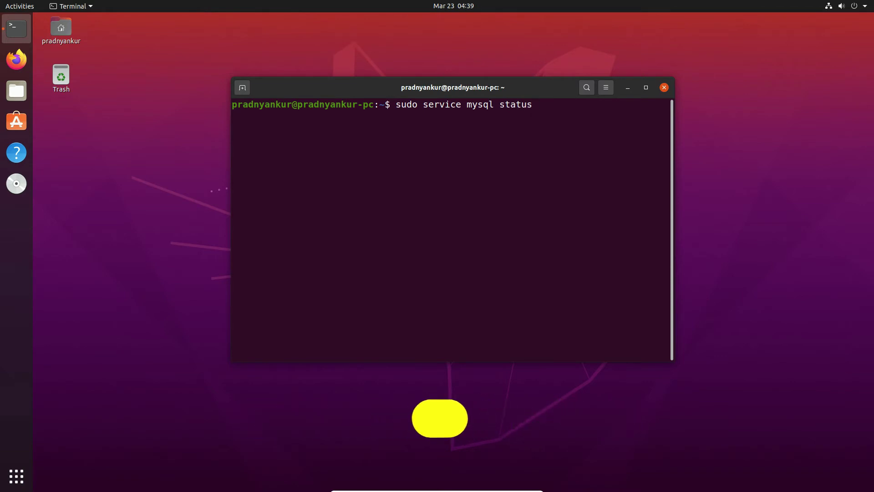
{"action": "key", "text": "Return"}
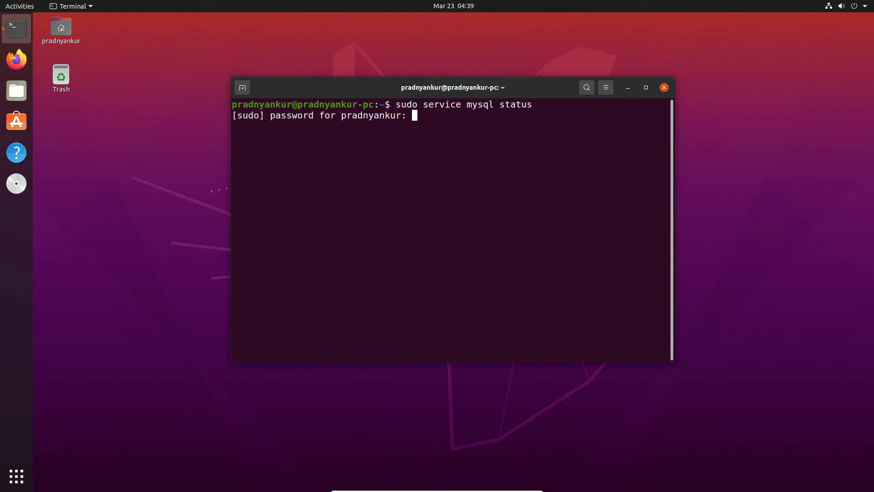
{"action": "key", "text": "Return"}
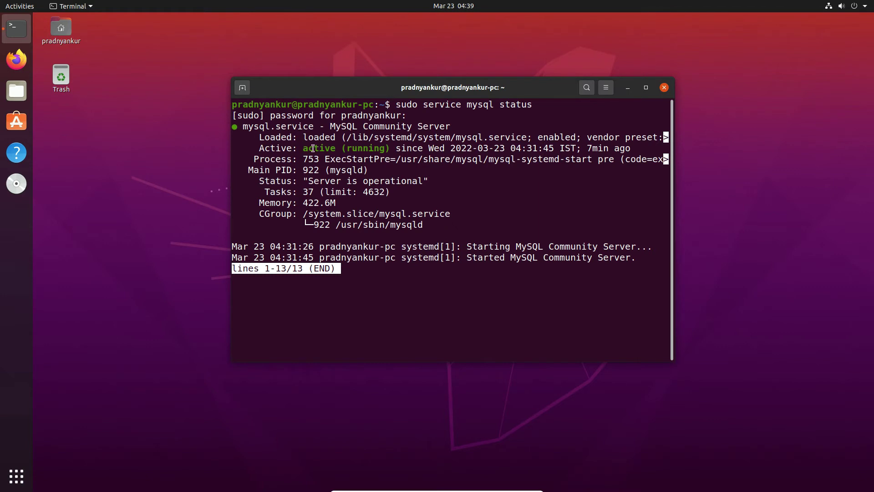
{"action": "key", "text": "q"}
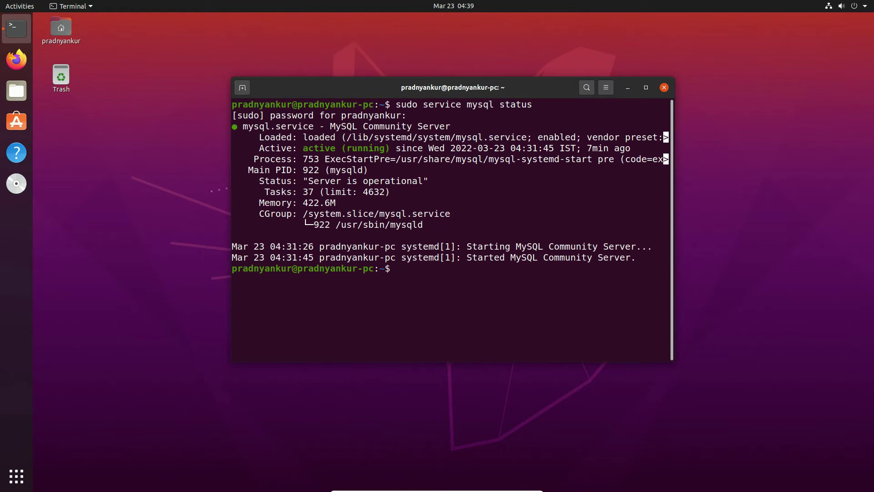
Start MySQL via sudo service mysql start, log in with sudo mysql -u root -p, then exit
{"action": "type", "text": "sudo s"}
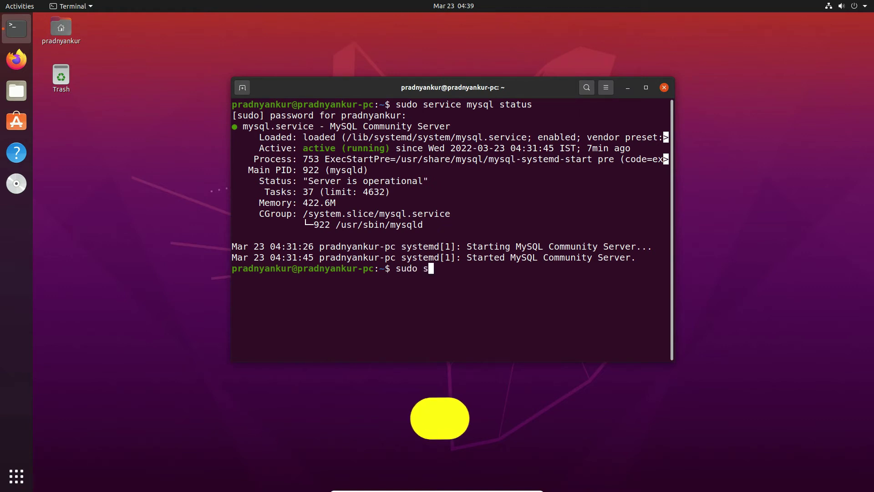
{"action": "type", "text": "ervice"}
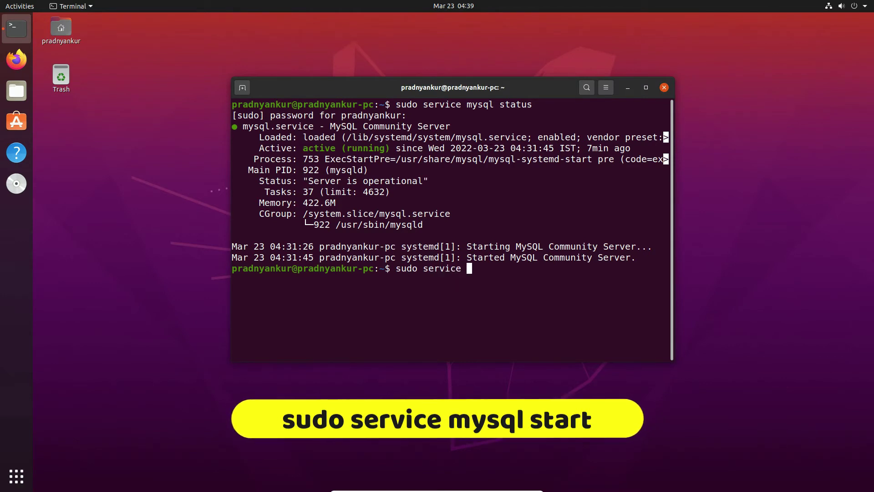
{"action": "type", "text": " mysql start"}
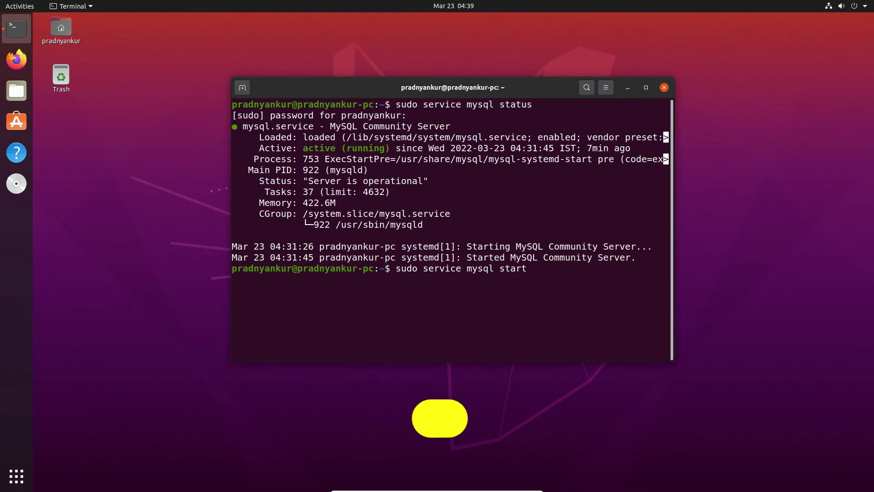
{"action": "key", "text": "Return"}
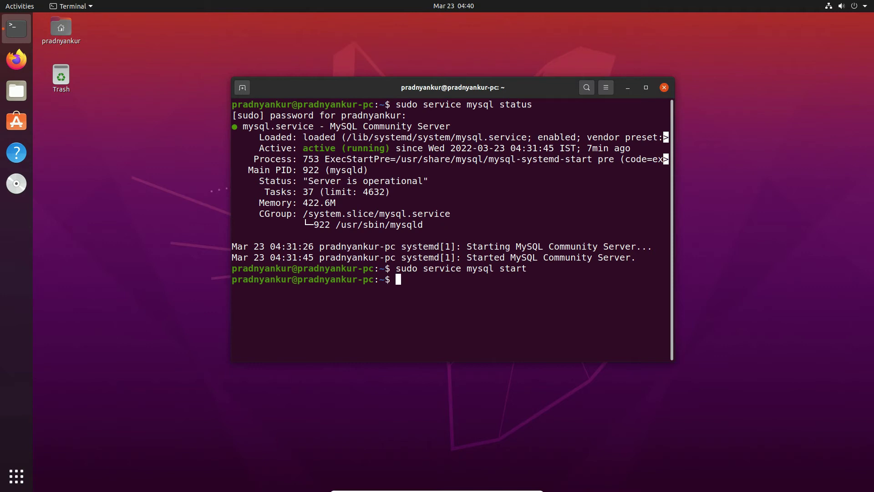
{"action": "type", "text": "sudo "}
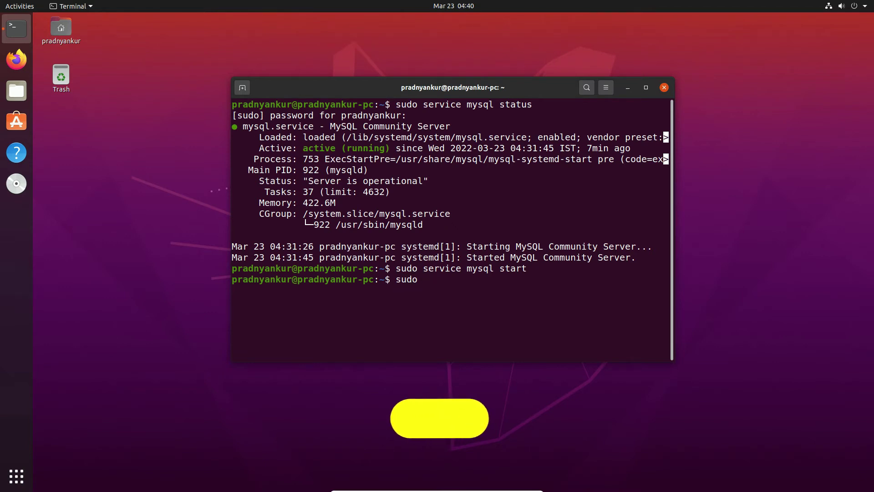
{"action": "type", "text": "mysql"}
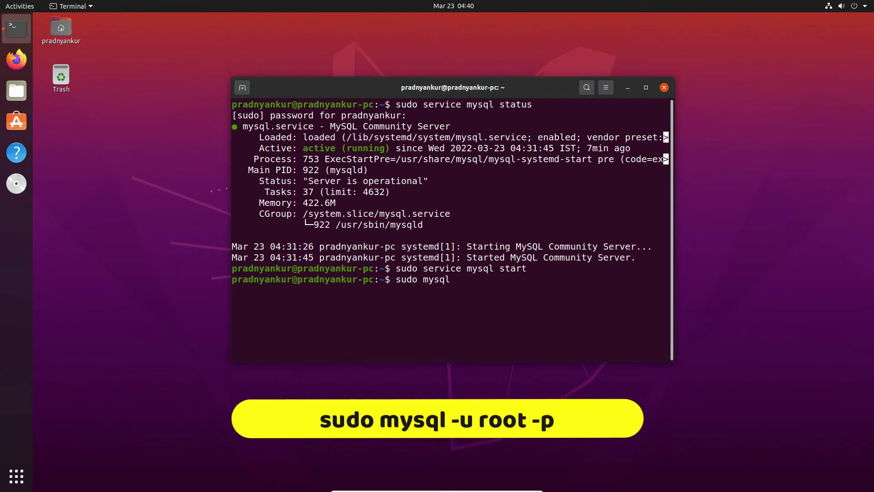
{"action": "type", "text": " -u root -p"}
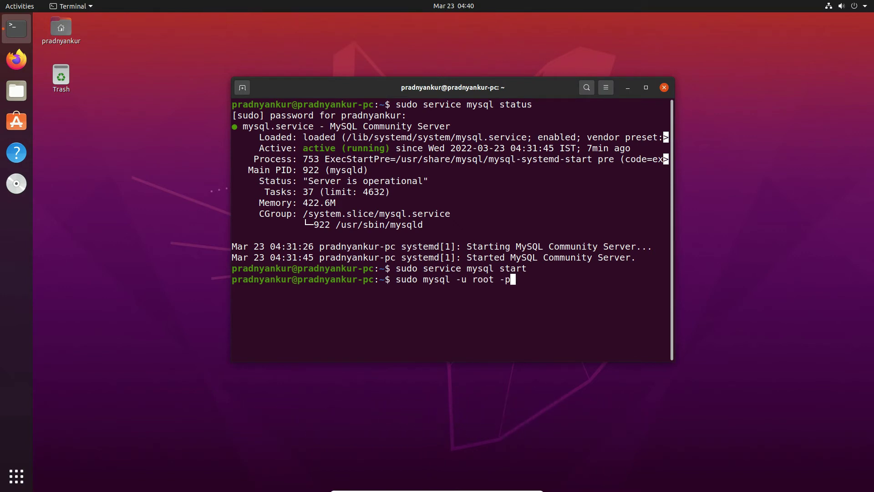
{"action": "key", "text": "Return"}
{"action": "key", "text": "Return"}
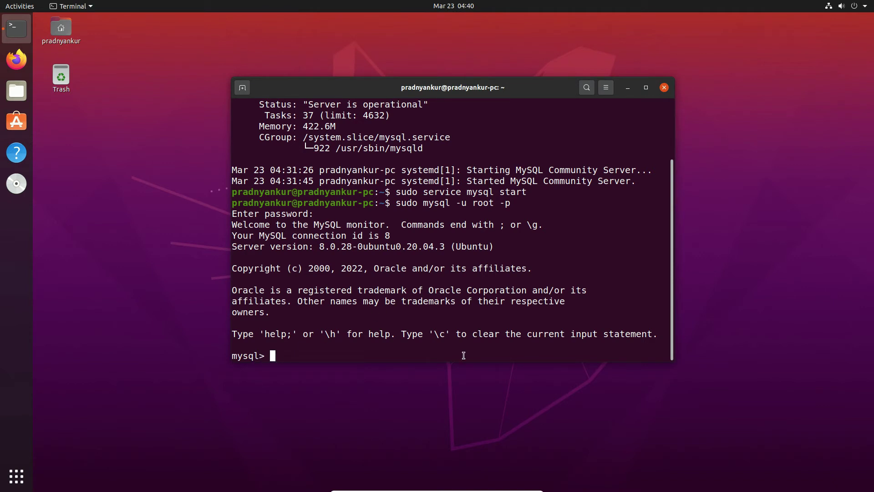
{"action": "type", "text": "exit"}
{"action": "key", "text": "Return"}
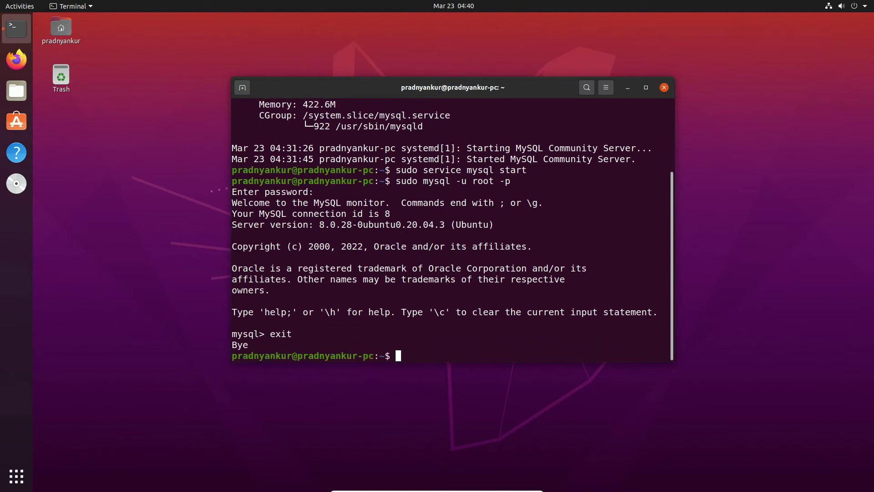
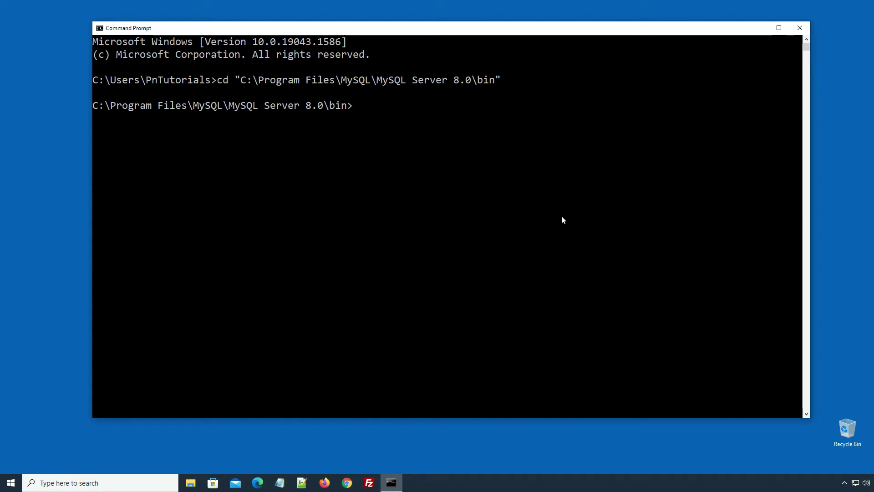
Replace mysql -u root -p with mysql --host=localhost --port=3306 --user=root --password
{"action": "type", "text": "mysql -"}
{"action": "type", "text": "u root -"}
{"action": "type", "text": "p"}
{"action": "key", "text": "BackSpace"}
{"action": "key", "text": "BackSpace"}
{"action": "key", "text": "BackSpace"}
{"action": "key", "text": "BackSpace"}
{"action": "key", "text": "BackSpace"}
{"action": "key", "text": "BackSpace"}
{"action": "key", "text": "BackSpace"}
{"action": "key", "text": "BackSpace"}
{"action": "key", "text": "BackSpace"}
{"action": "key", "text": "BackSpace"}
{"action": "key", "text": "BackSpace"}
{"action": "key", "text": "BackSpace"}
{"action": "key", "text": "BackSpace"}
{"action": "key", "text": "BackSpace"}
{"action": "key", "text": "BackSpace"}
{"action": "key", "text": "BackSpace"}
{"action": "type", "text": "mysql --h"}
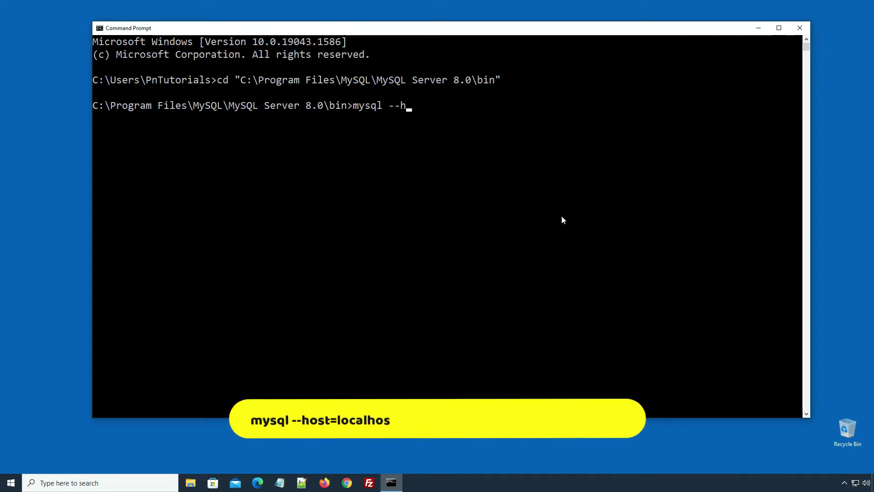
{"action": "type", "text": "ost="}
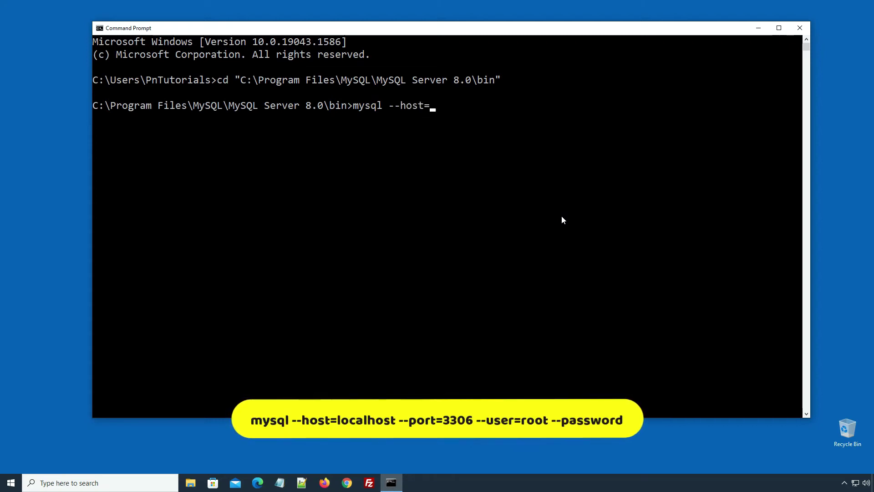
{"action": "type", "text": "localhost --port"}
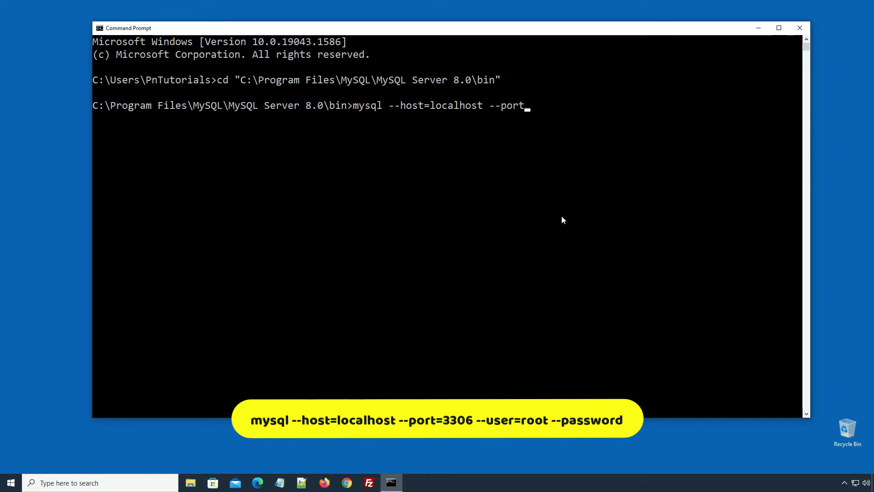
{"action": "type", "text": "=3306 --user=root "}
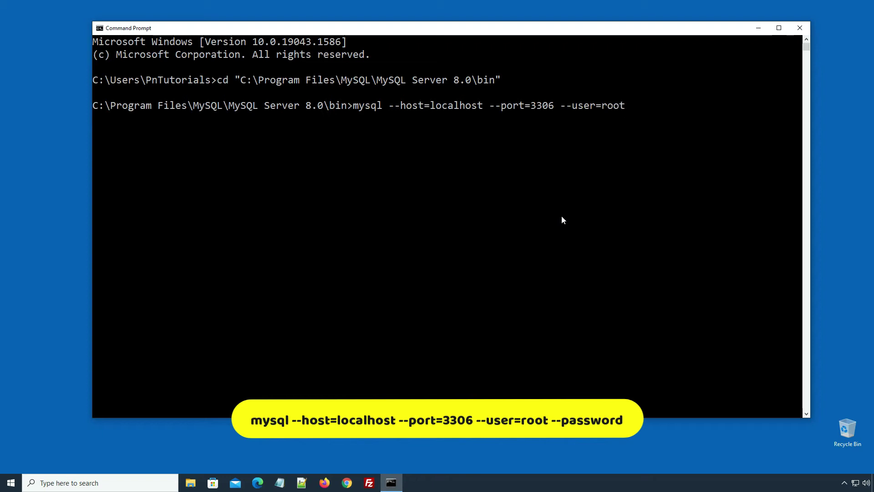
{"action": "type", "text": "--password"}
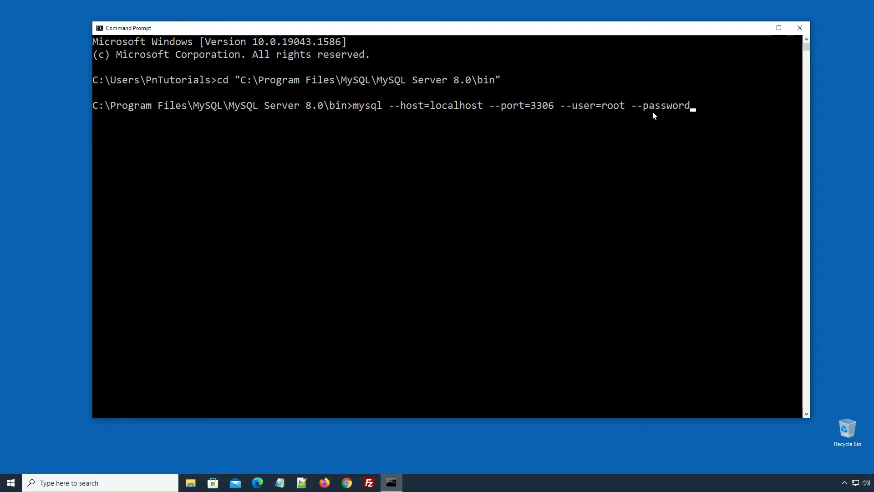
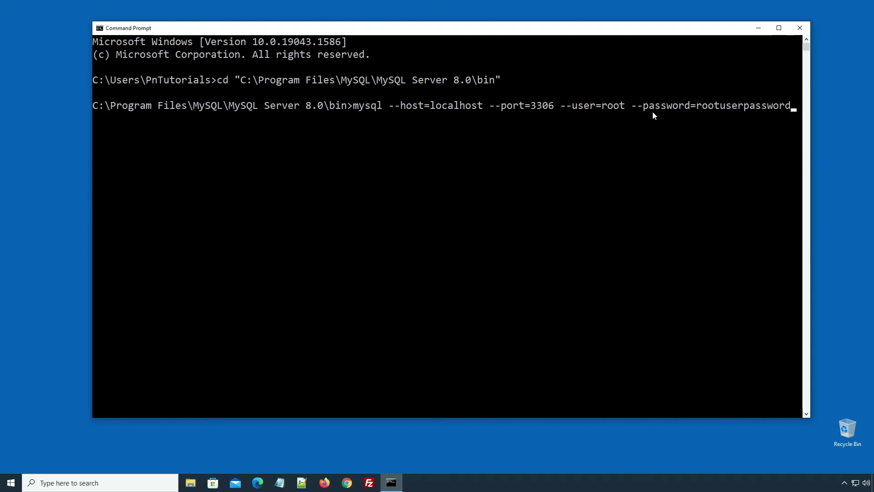
Drop the inline password, run the login and enter the root password at the prompt
{"action": "key", "text": "BackSpace"}
{"action": "key", "text": "BackSpace"}
{"action": "key", "text": "BackSpace"}
{"action": "key", "text": "BackSpace"}
{"action": "key", "text": "BackSpace"}
{"action": "key", "text": "BackSpace"}
{"action": "key", "text": "BackSpace"}
{"action": "key", "text": "BackSpace"}
{"action": "key", "text": "BackSpace"}
{"action": "key", "text": "BackSpace"}
{"action": "key", "text": "BackSpace"}
{"action": "key", "text": "BackSpace"}
{"action": "key", "text": "BackSpace"}
{"action": "key", "text": "BackSpace"}
{"action": "key", "text": "BackSpace"}
{"action": "key", "text": "BackSpace"}
{"action": "key", "text": "BackSpace"}
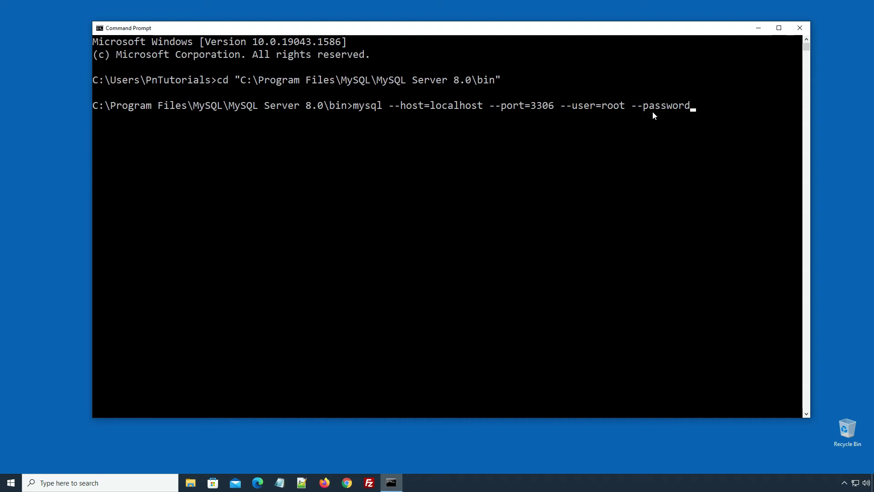
{"action": "key", "text": "Return"}
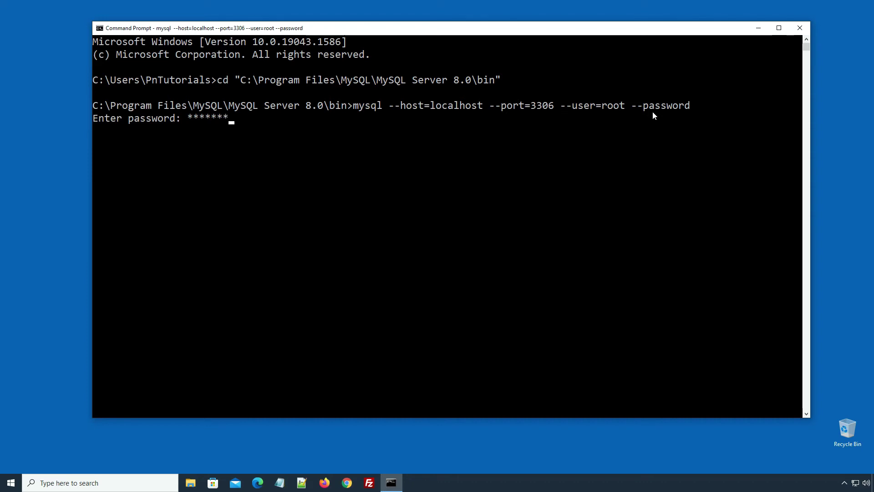
{"action": "key", "text": "Return"}
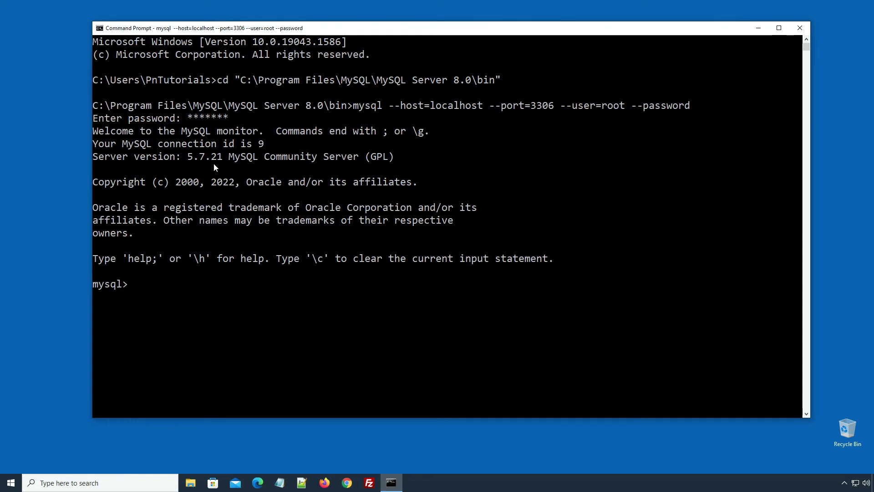
Exit the MySQL 5.7.21 session and clear the console with cls
{"action": "type", "text": "exit"}
{"action": "key", "text": "Return"}
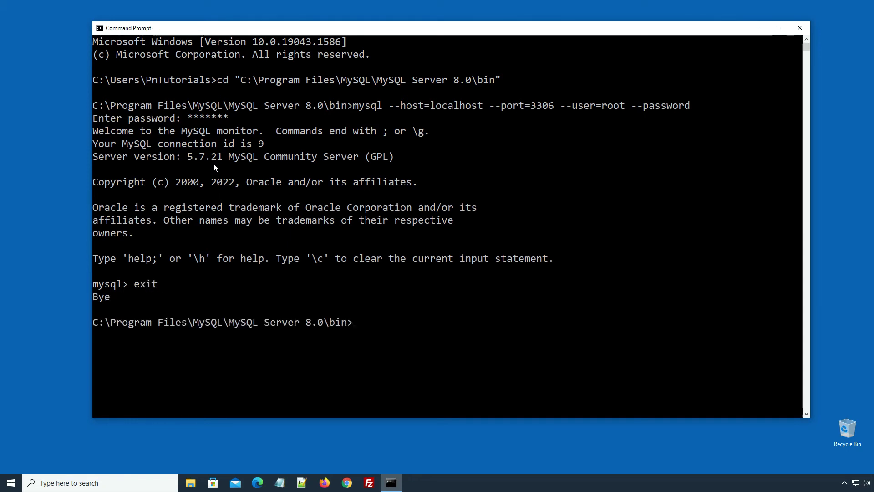
{"action": "type", "text": "cls"}
{"action": "key", "text": "Return"}
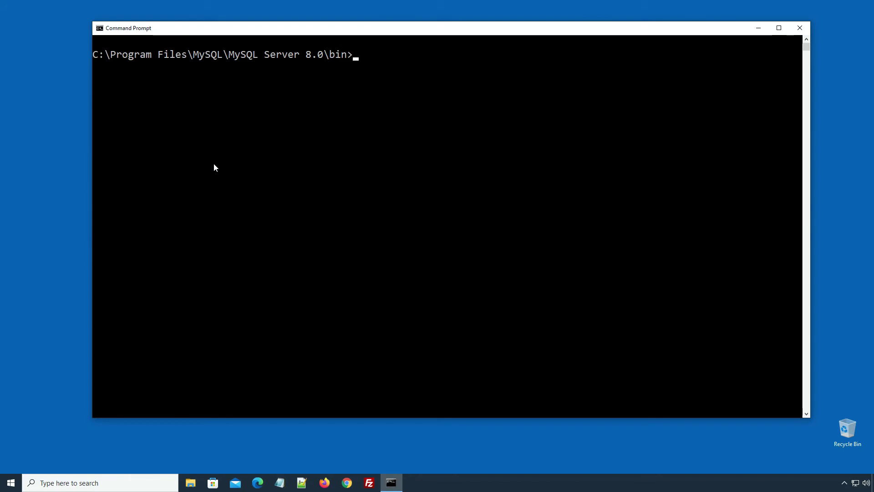
Retype the localhost root login, change the port from 3306 to 3307, run it and enter the password
{"action": "type", "text": "mysql --host=localhost --port=3306 --user=root --password"}
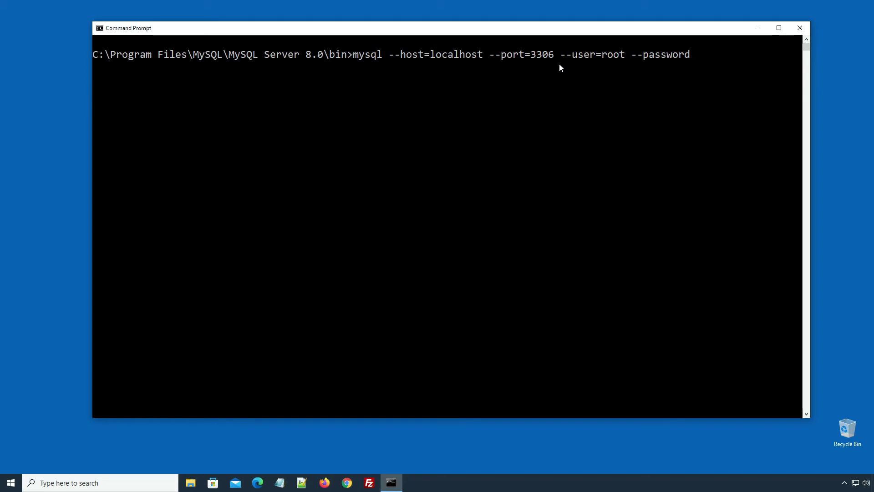
{"action": "key", "text": "Left"}
{"action": "key", "text": "Left"}
{"action": "key", "text": "Left"}
{"action": "key", "text": "Left"}
{"action": "key", "text": "Left"}
{"action": "key", "text": "Left"}
{"action": "key", "text": "Left"}
{"action": "key", "text": "Left"}
{"action": "key", "text": "Left"}
{"action": "key", "text": "Left"}
{"action": "key", "text": "Left"}
{"action": "key", "text": "Left"}
{"action": "key", "text": "Left"}
{"action": "key", "text": "Left"}
{"action": "key", "text": "Left"}
{"action": "key", "text": "Left"}
{"action": "key", "text": "Left"}
{"action": "key", "text": "Left"}
{"action": "key", "text": "Left"}
{"action": "key", "text": "Left"}
{"action": "key", "text": "Left"}
{"action": "key", "text": "BackSpace"}
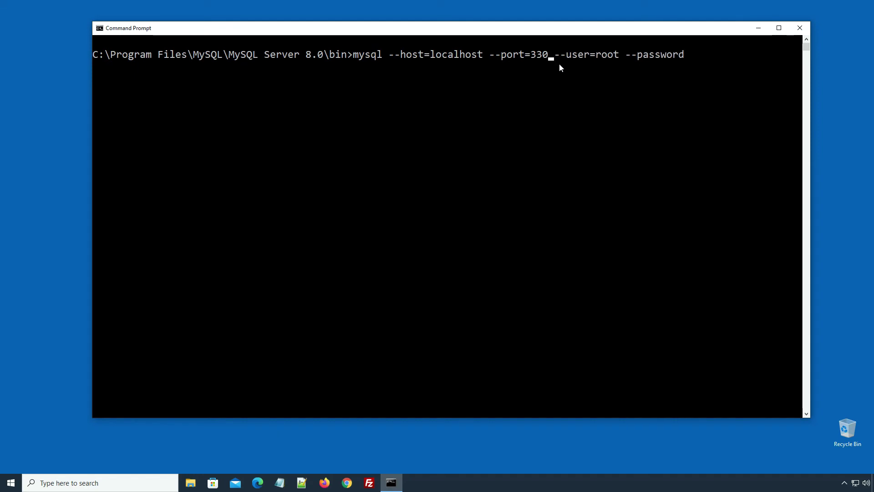
{"action": "type", "text": "7"}
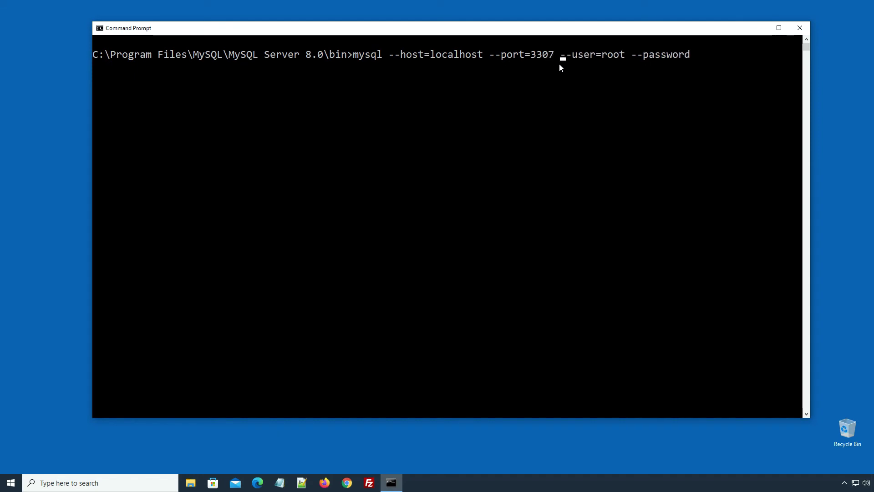
{"action": "key", "text": "Right"}
{"action": "key", "text": "Right"}
{"action": "key", "text": "Right"}
{"action": "key", "text": "Right"}
{"action": "key", "text": "Right"}
{"action": "key", "text": "Right"}
{"action": "key", "text": "Right"}
{"action": "key", "text": "Right"}
{"action": "key", "text": "Right"}
{"action": "key", "text": "Right"}
{"action": "key", "text": "Right"}
{"action": "key", "text": "Right"}
{"action": "key", "text": "Right"}
{"action": "key", "text": "Right"}
{"action": "key", "text": "Right"}
{"action": "key", "text": "Right"}
{"action": "key", "text": "Right"}
{"action": "key", "text": "Right"}
{"action": "key", "text": "Right"}
{"action": "key", "text": "Right"}
{"action": "key", "text": "Return"}
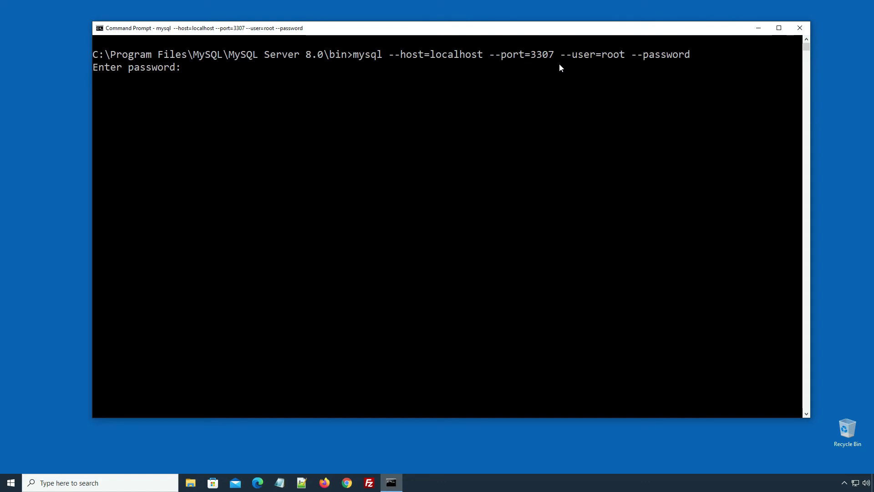
{"action": "type", "text": "********"}
Submit the password to enter MySQL 8.0.28, then exit and clear the console with cls
{"action": "key", "text": "Return"}
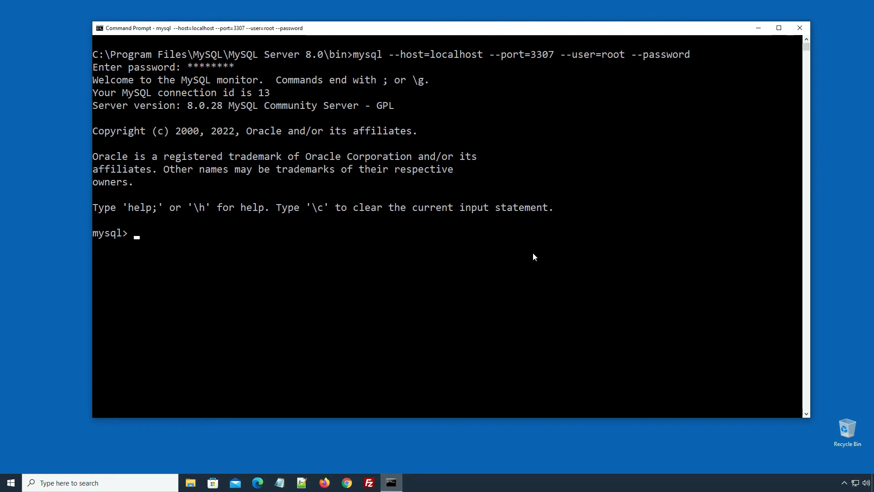
{"action": "type", "text": "exit"}
{"action": "key", "text": "Return"}
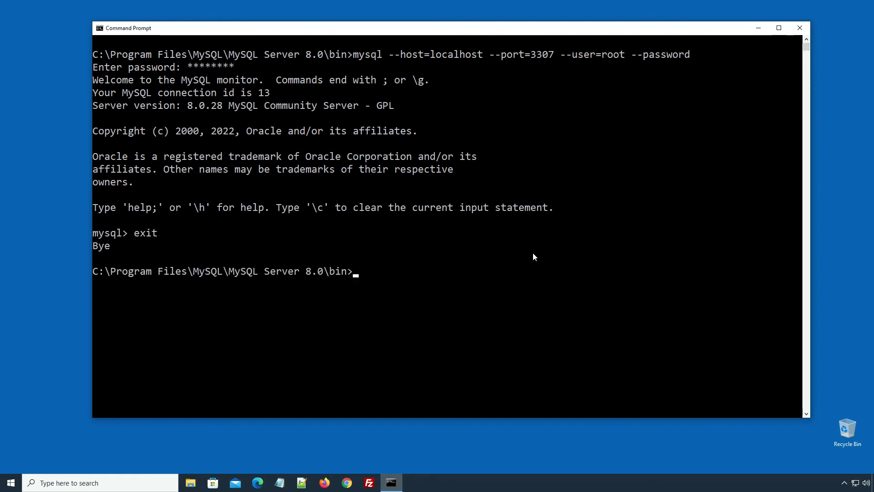
{"action": "type", "text": "cls"}
{"action": "key", "text": "Return"}
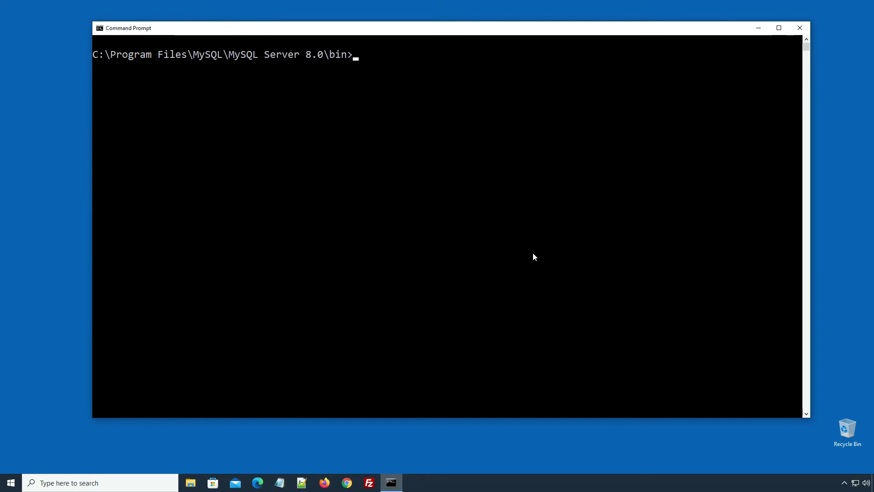
Recall the port 3307 login command and delete its --host, --port and --user options
{"action": "type", "text": "mysql --host=localhost --port=3307 --user=root --password"}
{"action": "key", "text": "Return"}
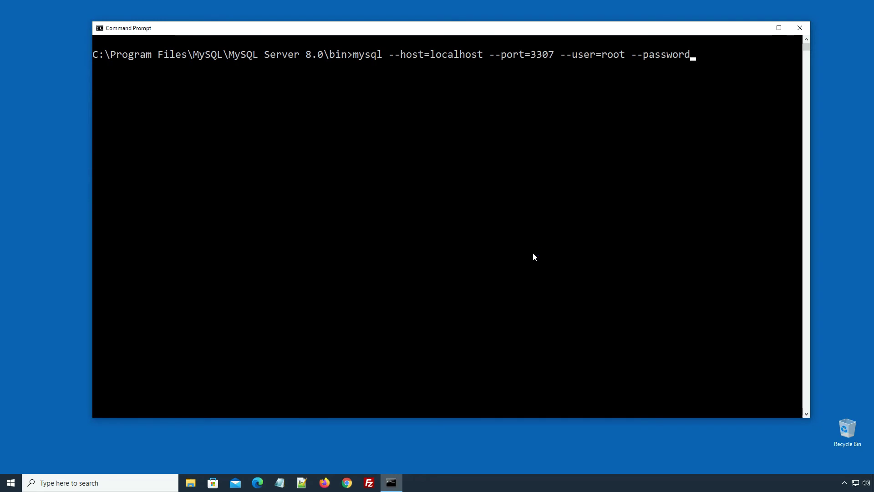
{"action": "key", "text": "Left"}
{"action": "key", "text": "Left"}
{"action": "key", "text": "Left"}
{"action": "key", "text": "Left"}
{"action": "key", "text": "Left"}
{"action": "key", "text": "Left"}
{"action": "key", "text": "Left"}
{"action": "key", "text": "Left"}
{"action": "key", "text": "Left"}
{"action": "key", "text": "Left"}
{"action": "key", "text": "Left"}
{"action": "key", "text": "Left"}
{"action": "key", "text": "Left"}
{"action": "key", "text": "Left"}
{"action": "key", "text": "Left"}
{"action": "key", "text": "Left"}
{"action": "key", "text": "Left"}
{"action": "key", "text": "Left"}
{"action": "key", "text": "Left"}
{"action": "key", "text": "Left"}
{"action": "key", "text": "Left"}
{"action": "key", "text": "Left"}
{"action": "key", "text": "Left"}
{"action": "key", "text": "Left"}
{"action": "key", "text": "Left"}
{"action": "key", "text": "Left"}
{"action": "key", "text": "Left"}
{"action": "key", "text": "Left"}
{"action": "key", "text": "Left"}
{"action": "key", "text": "Left"}
{"action": "key", "text": "Left"}
{"action": "key", "text": "Left"}
{"action": "key", "text": "Right"}
{"action": "key", "text": "Delete"}
{"action": "key", "text": "Delete"}
{"action": "key", "text": "Delete"}
{"action": "key", "text": "Delete"}
{"action": "key", "text": "Delete"}
{"action": "key", "text": "Delete"}
{"action": "key", "text": "Delete"}
{"action": "key", "text": "Delete"}
{"action": "key", "text": "Delete"}
{"action": "key", "text": "Delete"}
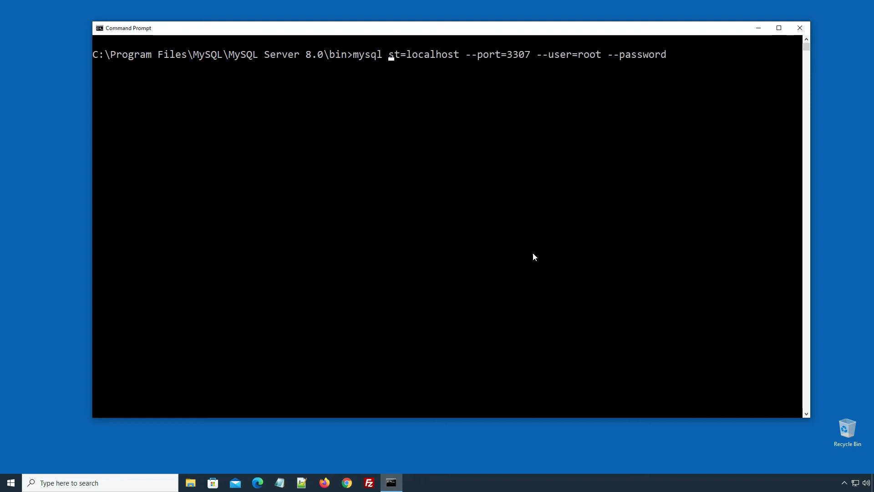
{"action": "key", "text": "Delete"}
{"action": "key", "text": "Delete"}
{"action": "key", "text": "Delete"}
{"action": "key", "text": "Delete"}
{"action": "key", "text": "Delete"}
{"action": "key", "text": "Delete"}
{"action": "key", "text": "Delete"}
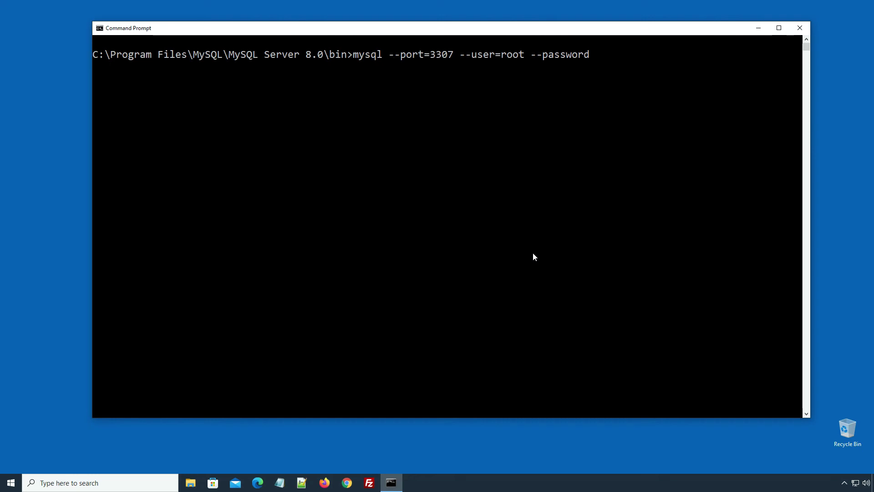
{"action": "key", "text": "Delete"}
{"action": "key", "text": "Delete"}
{"action": "key", "text": "Delete"}
{"action": "key", "text": "Delete"}
{"action": "key", "text": "Delete"}
{"action": "key", "text": "Delete"}
{"action": "key", "text": "Delete"}
{"action": "key", "text": "Delete"}
{"action": "key", "text": "Delete"}
{"action": "key", "text": "Delete"}
{"action": "key", "text": "Delete"}
{"action": "key", "text": "Delete"}
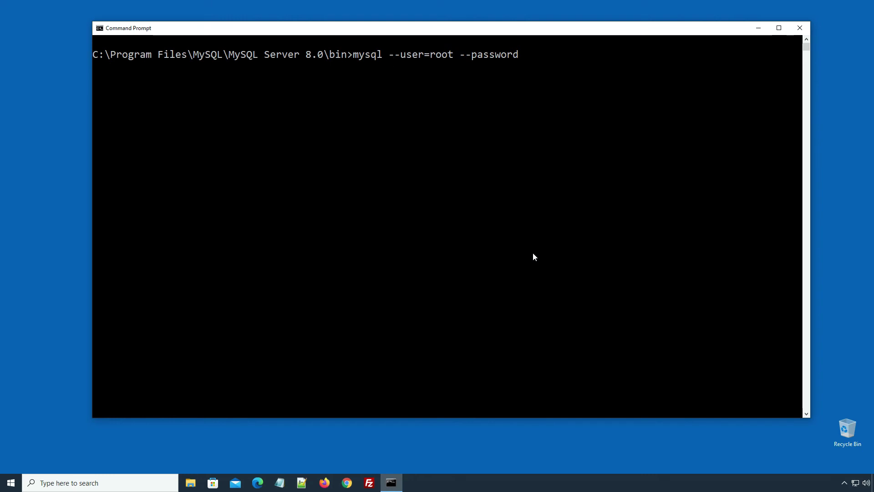
{"action": "key", "text": "Delete"}
{"action": "key", "text": "Delete"}
{"action": "key", "text": "Delete"}
{"action": "key", "text": "Delete"}
{"action": "key", "text": "Delete"}
{"action": "key", "text": "Delete"}
{"action": "key", "text": "Delete"}
{"action": "key", "text": "Delete"}
{"action": "key", "text": "Delete"}
{"action": "key", "text": "Delete"}
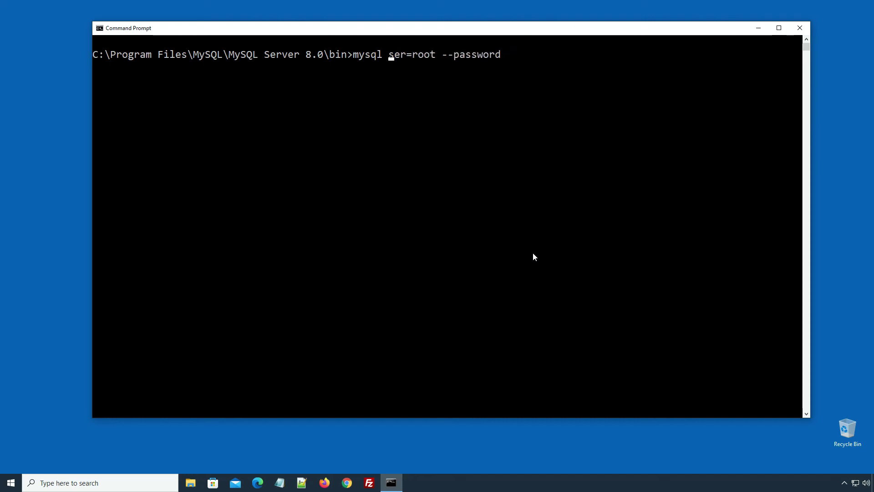
{"action": "key", "text": "Delete"}
Turn it into mysql -u root -p, run it and enter the root password
{"action": "type", "text": "-u"}
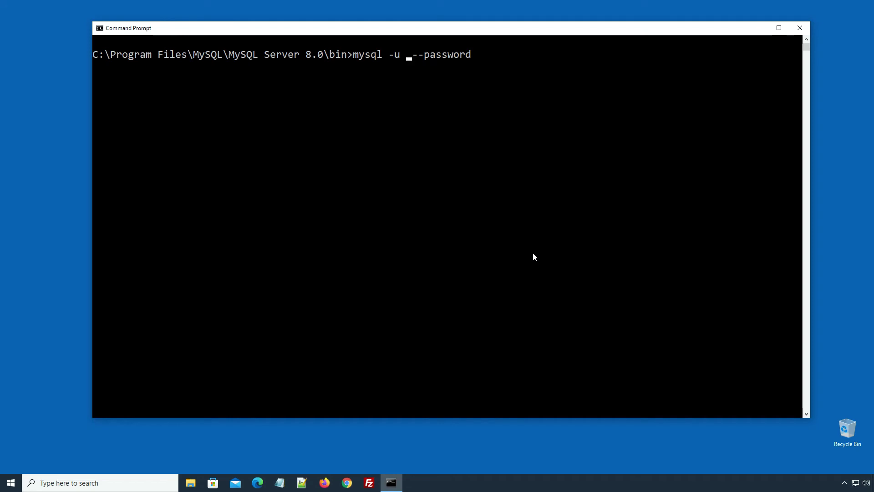
{"action": "type", "text": " root"}
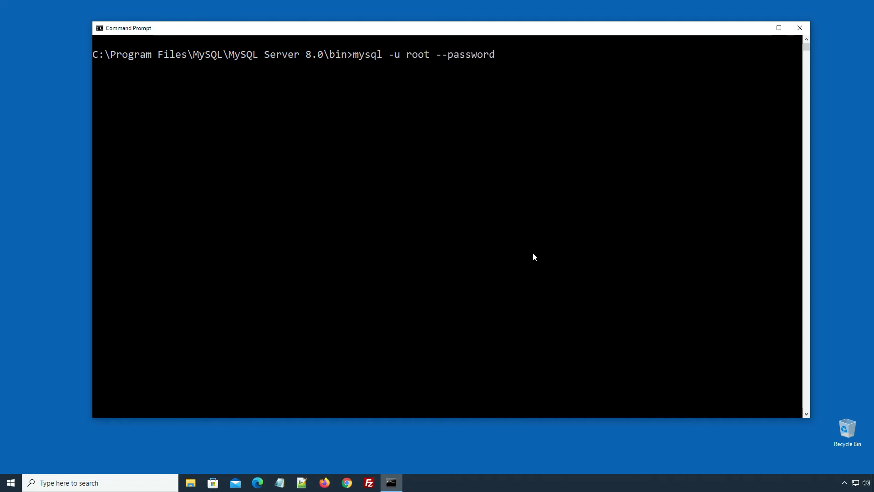
{"action": "key", "text": "Right"}
{"action": "key", "text": "Delete"}
{"action": "key", "text": "Delete"}
{"action": "key", "text": "Delete"}
{"action": "key", "text": "Delete"}
{"action": "key", "text": "Delete"}
{"action": "key", "text": "Delete"}
{"action": "key", "text": "Delete"}
{"action": "key", "text": "Delete"}
{"action": "key", "text": "Delete"}
{"action": "key", "text": "Delete"}
{"action": "type", "text": "-p"}
{"action": "key", "text": "Return"}
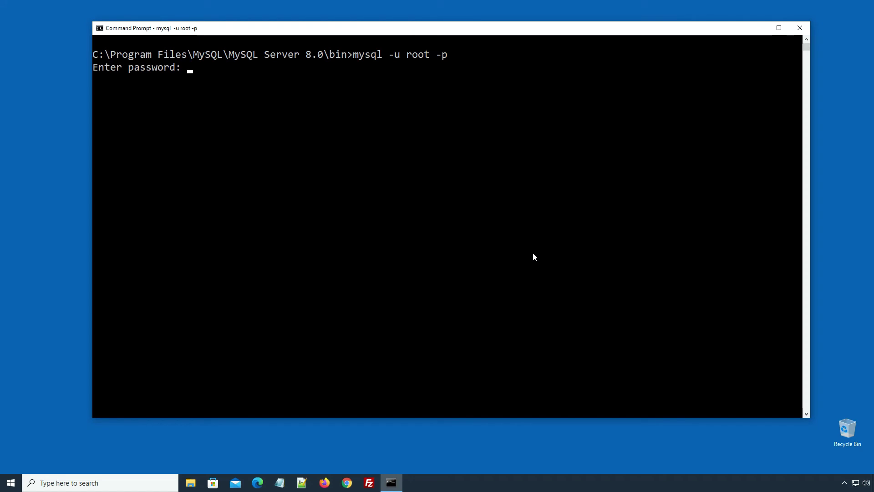
{"action": "type", "text": "*******"}
{"action": "key", "text": "Return"}
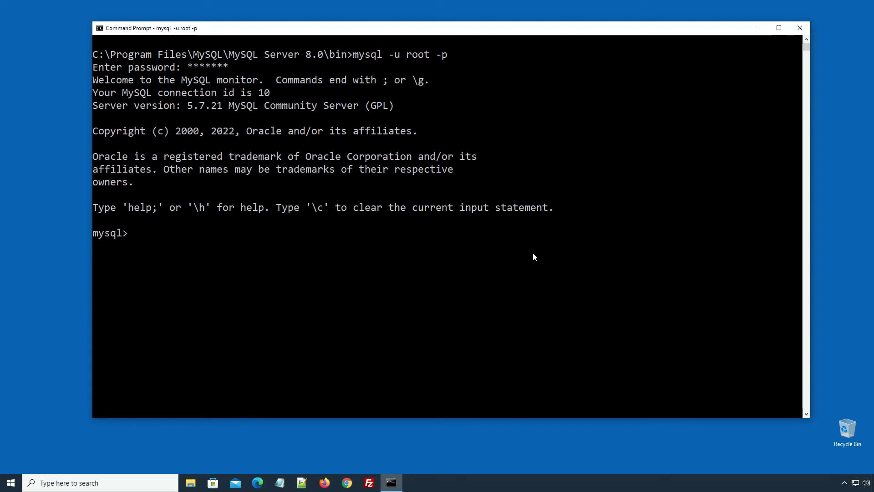
Exit the local MySQL session, clear the console, and switch to the Linode Database Clusters page
{"action": "type", "text": "exit"}
{"action": "key", "text": "Return"}
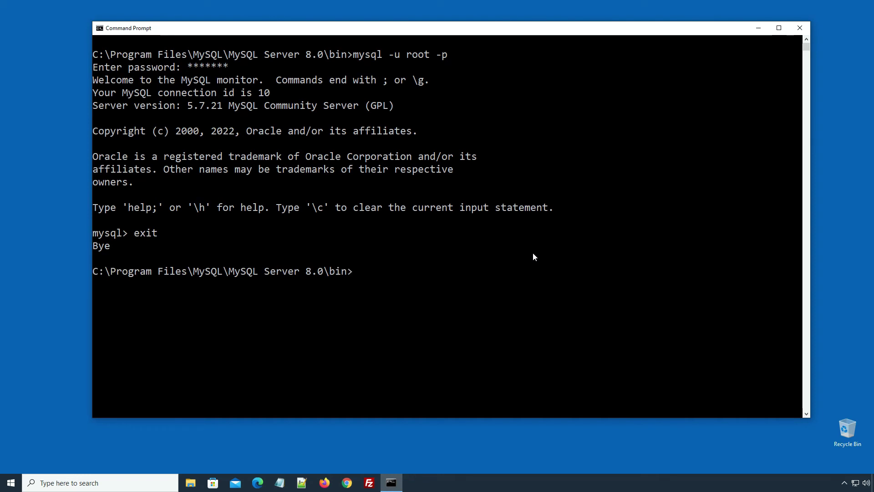
{"action": "type", "text": "cls"}
{"action": "key", "text": "Return"}
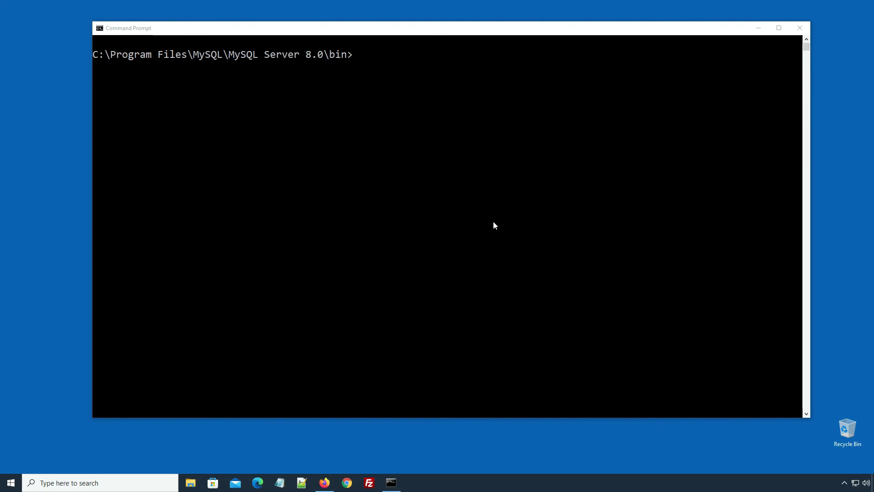
{"action": "key", "text": "alt+Tab"}
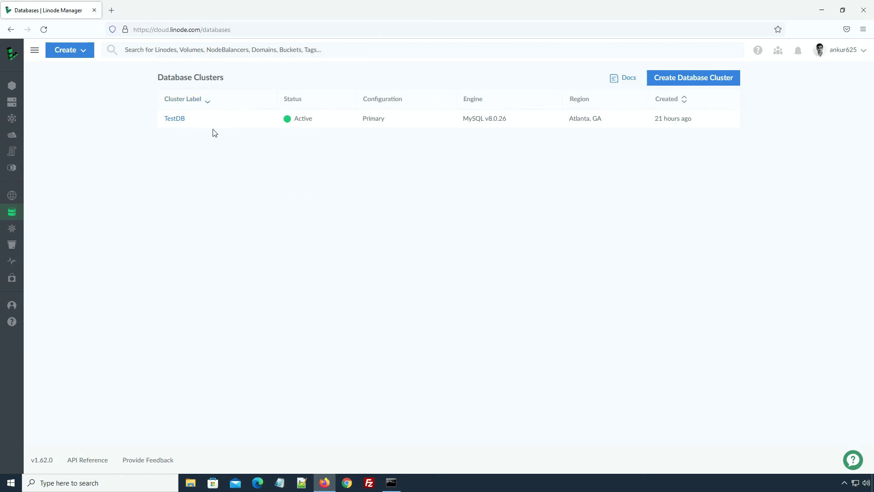
Open the TestDB cluster's Summary page with its connection details, then return to Command Prompt
{"action": "left_click", "coordinate": [174, 119]}
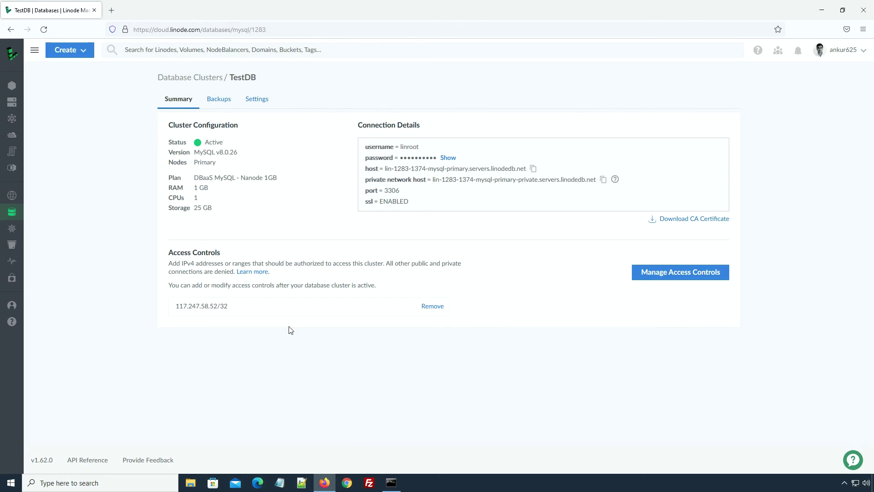
{"action": "left_click", "coordinate": [393, 486]}
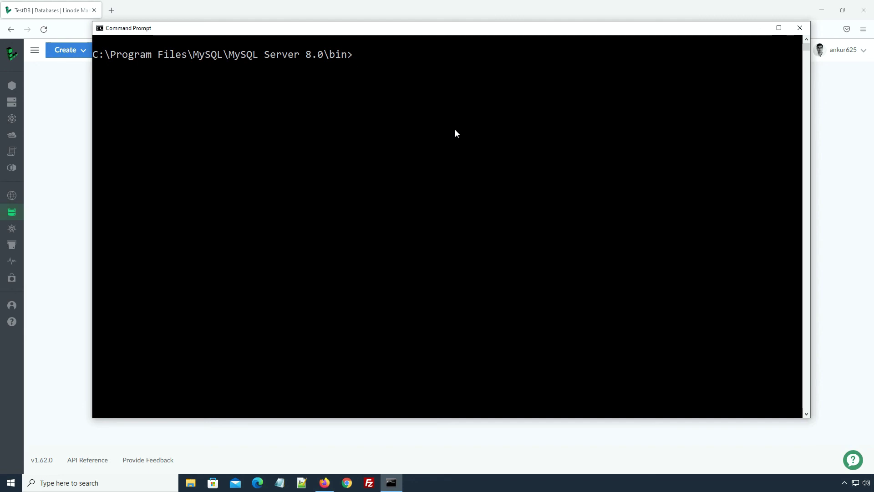
Start mysql --host= and paste in the TestDB cluster's host name copied from Linode
{"action": "type", "text": "mysql --host="}
{"action": "left_click", "coordinate": [477, 5]}
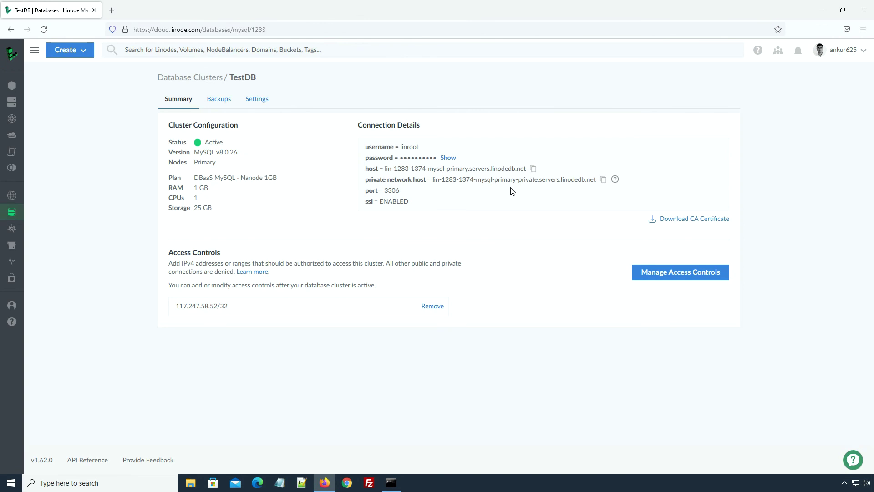
{"action": "left_click", "coordinate": [533, 169]}
{"action": "left_click", "coordinate": [391, 483]}
{"action": "right_click", "coordinate": [505, 95]}
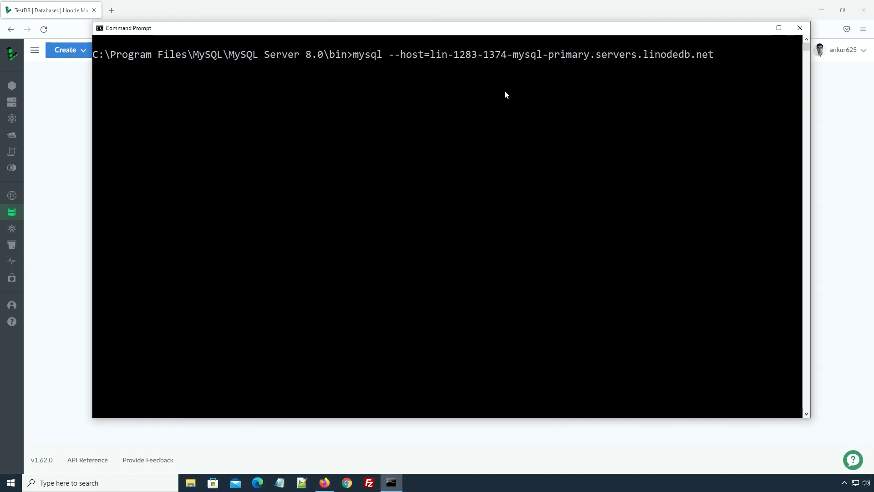
Check the cluster's port in Linode and add --port=3306 --user= to the command
{"action": "left_click", "coordinate": [529, 8]}
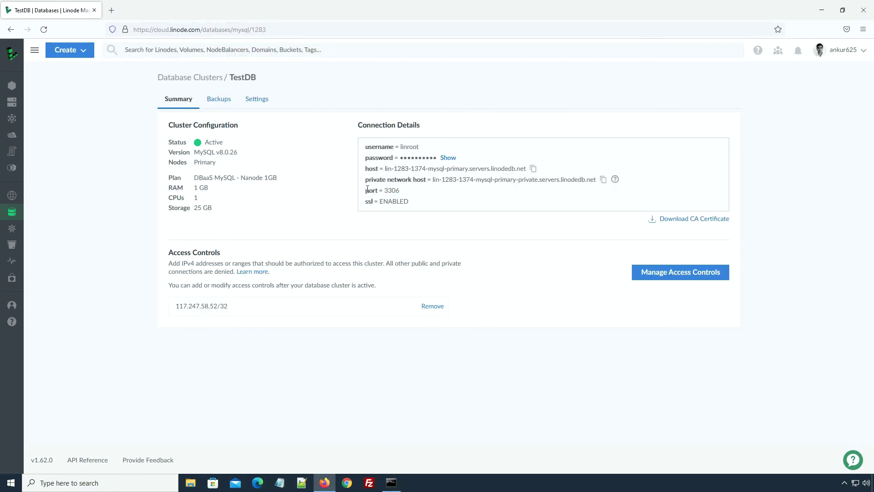
{"action": "left_click_drag", "start_coordinate": [365, 190], "coordinate": [427, 199]}
{"action": "left_click", "coordinate": [391, 482]}
{"action": "type", "text": "--"}
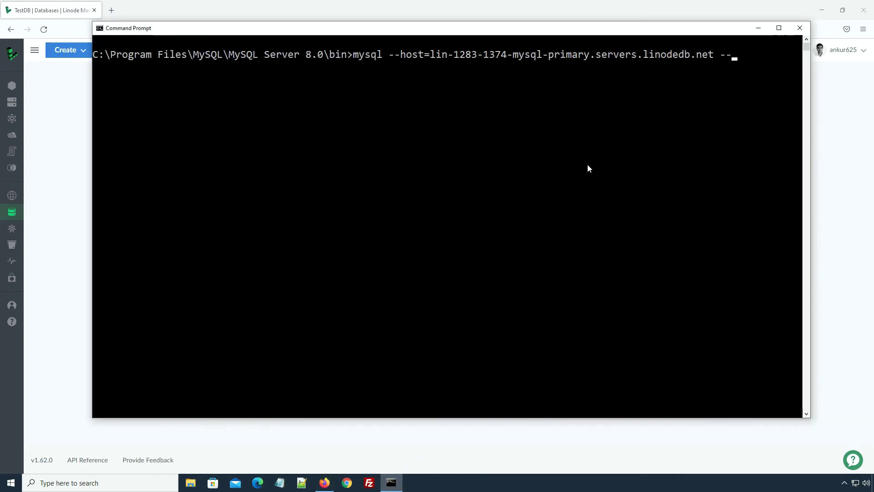
{"action": "type", "text": "port=3306 --user"}
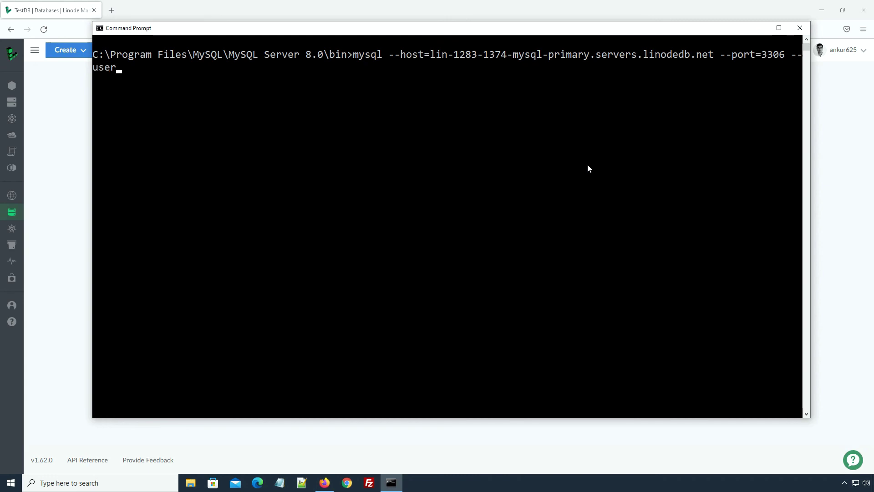
{"action": "type", "text": "="}
Paste the cluster's copied username, add --password and run the remote connection command
{"action": "left_click", "coordinate": [474, 6]}
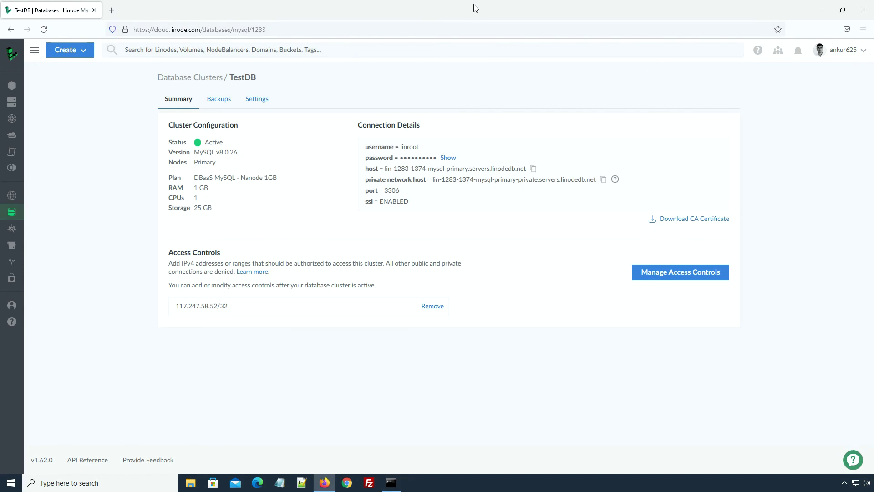
{"action": "double_click", "coordinate": [410, 146]}
{"action": "right_click", "coordinate": [410, 147]}
{"action": "left_click", "coordinate": [422, 158]}
{"action": "left_click", "coordinate": [430, 364]}
{"action": "key", "text": "alt+Tab"}
{"action": "right_click", "coordinate": [311, 171]}
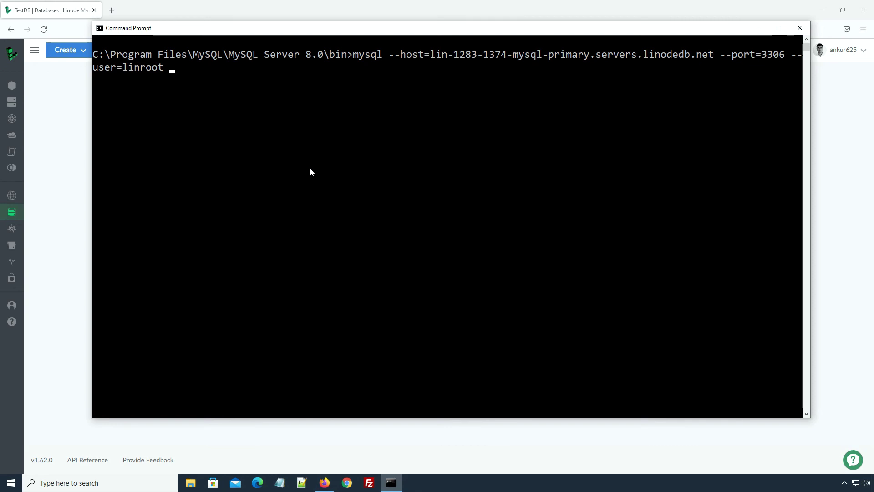
{"action": "type", "text": "--password"}
{"action": "key", "text": "Return"}
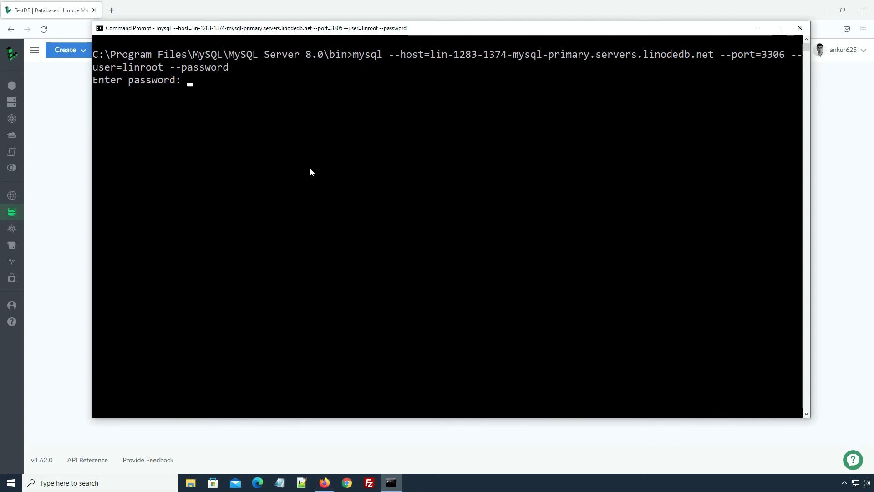
Copy the revealed cluster password from Linode and paste it to log in to MySQL 8.0.26
{"action": "left_click", "coordinate": [421, 4]}
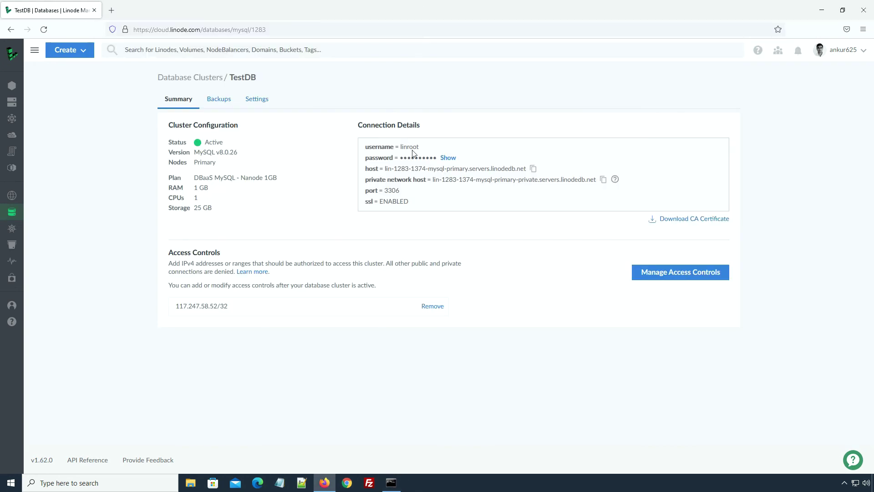
{"action": "left_click", "coordinate": [445, 158]}
{"action": "left_click", "coordinate": [483, 158]}
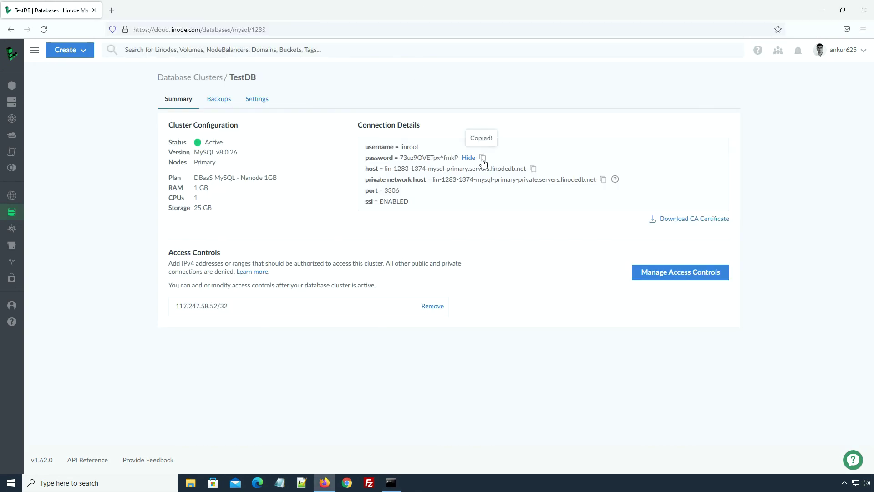
{"action": "left_click", "coordinate": [391, 483]}
{"action": "right_click", "coordinate": [343, 121]}
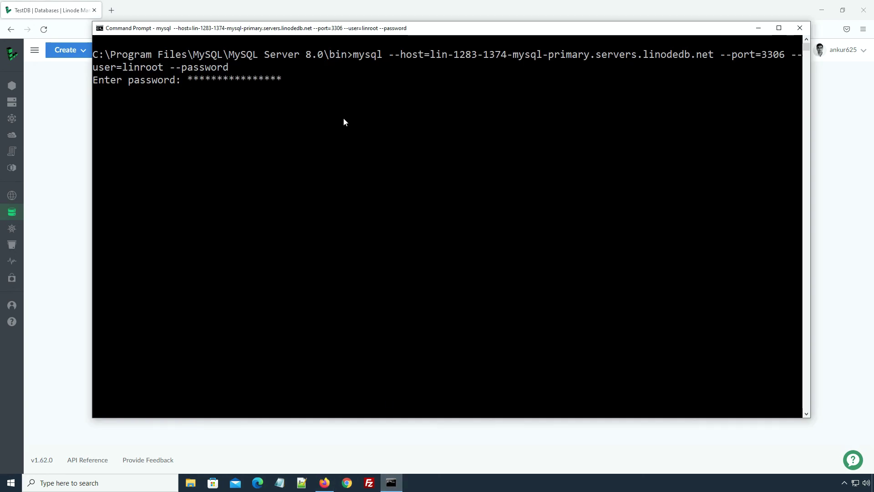
{"action": "key", "text": "Return"}
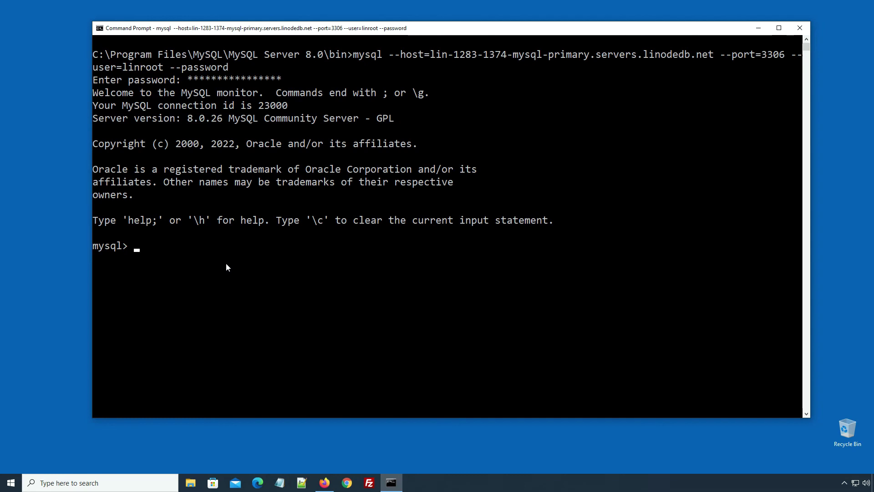
Exit the remote MySQL session and close the Command Prompt window
{"action": "type", "text": "exit"}
{"action": "key", "text": "Return"}
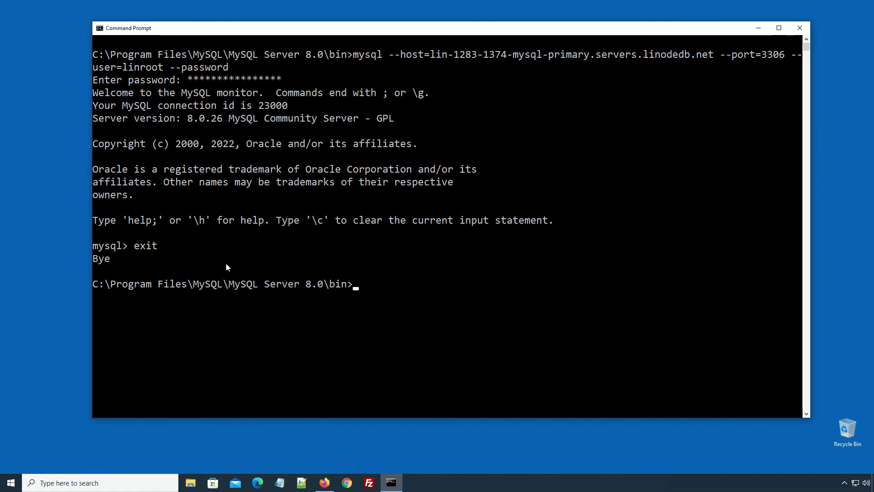
{"action": "left_click", "coordinate": [806, 32]}
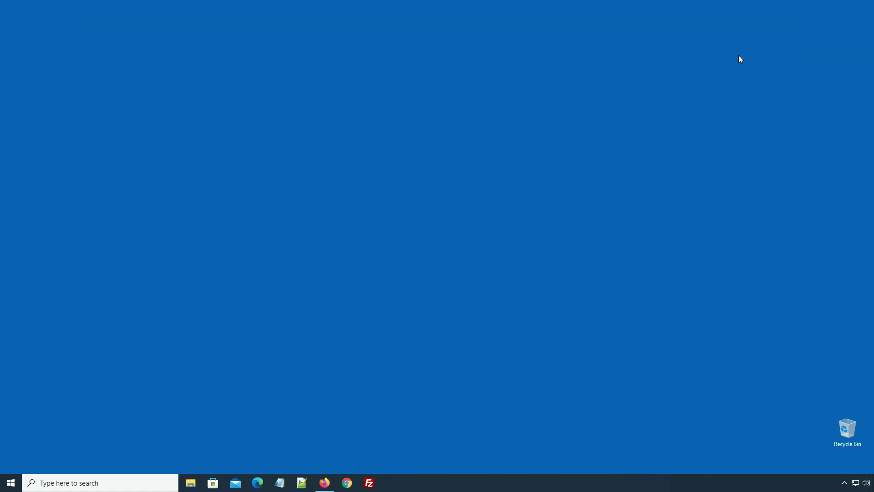